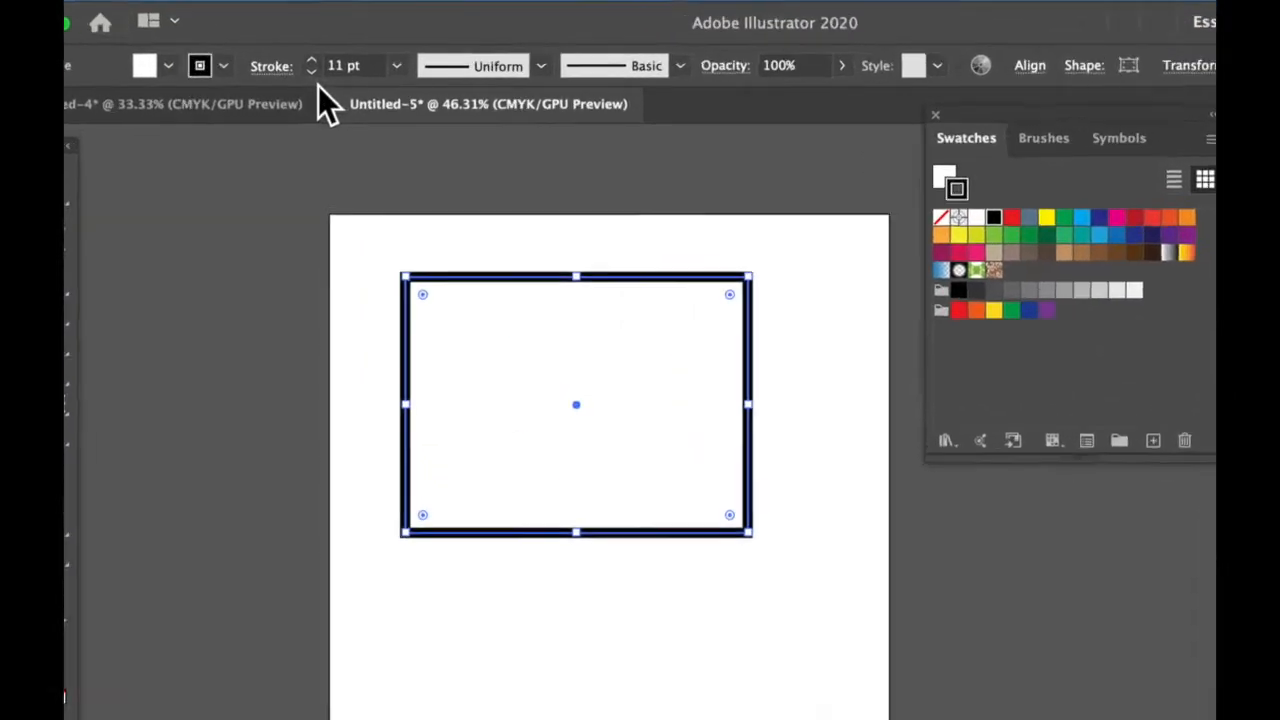
# Increase the rectangle's stroke weight to 19 pt
pyautogui.click(309, 50)
pyautogui.click(309, 50)
pyautogui.click(309, 50)
pyautogui.click(309, 50)
pyautogui.click(309, 50)
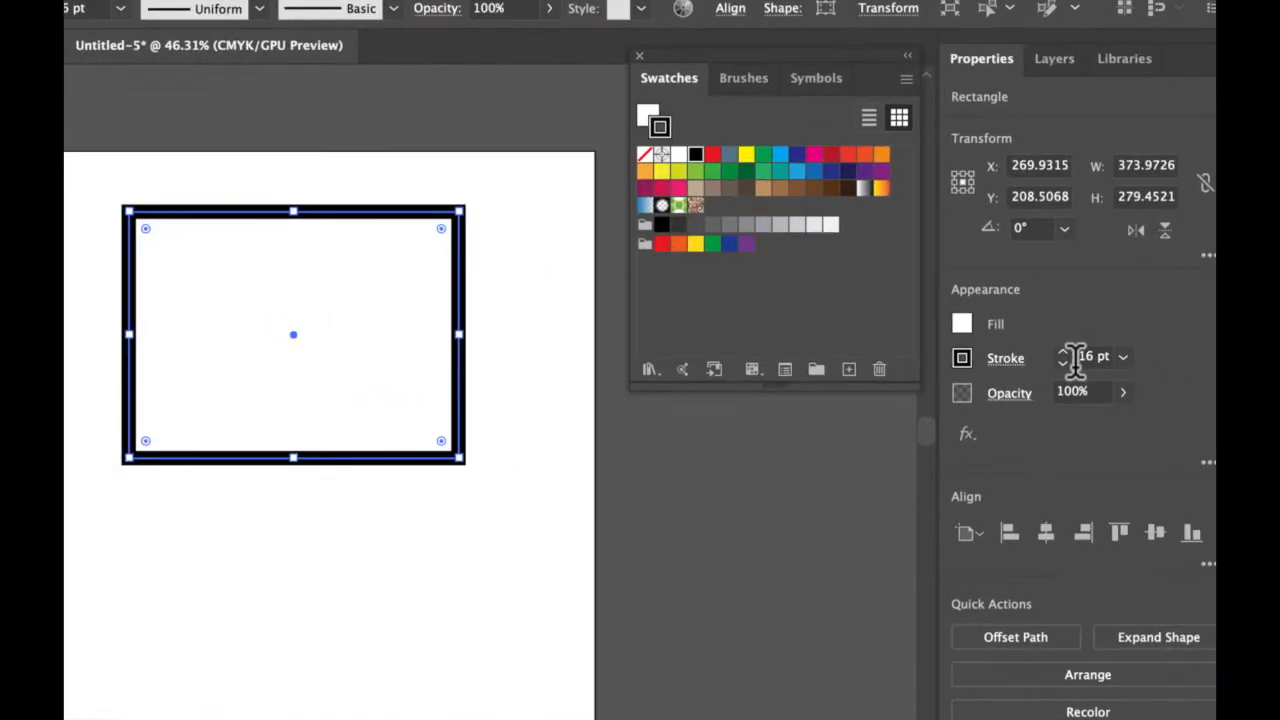
pyautogui.click(1063, 356)
pyautogui.click(1063, 356)
pyautogui.click(1063, 356)
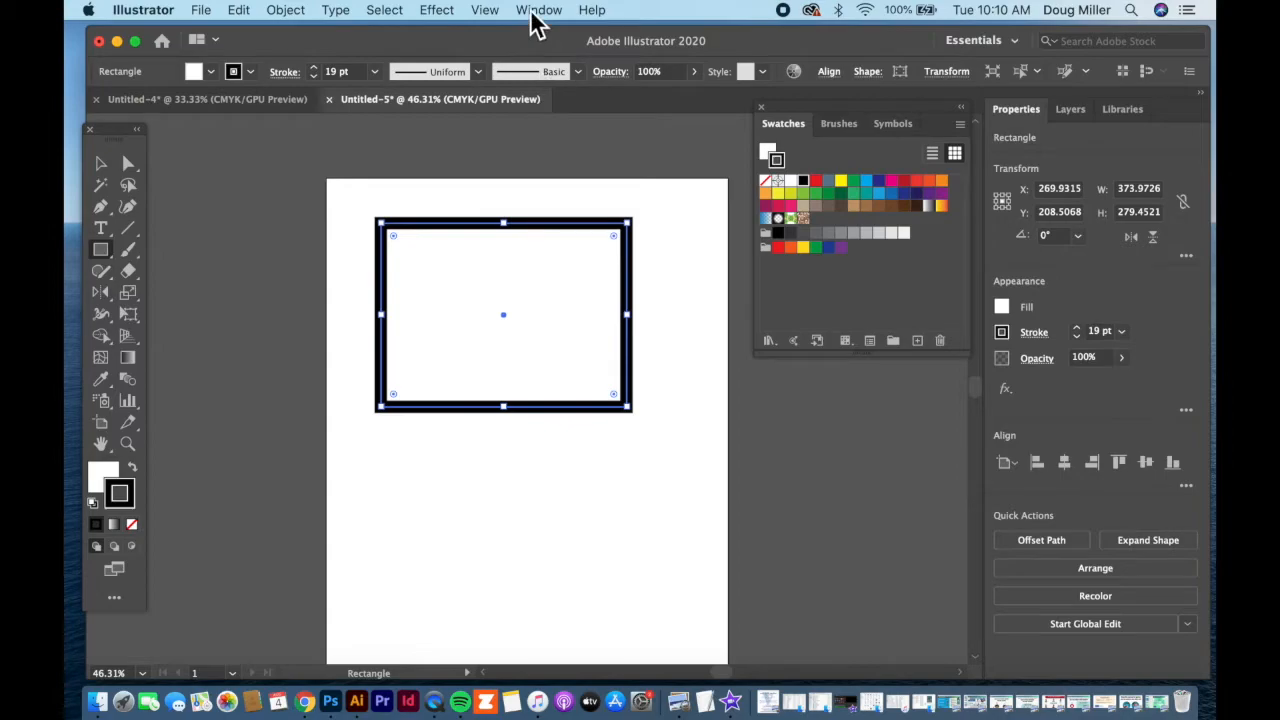
# Show the Stroke panel and move it to the side of the artboard next to the tools
pyautogui.click(539, 11)
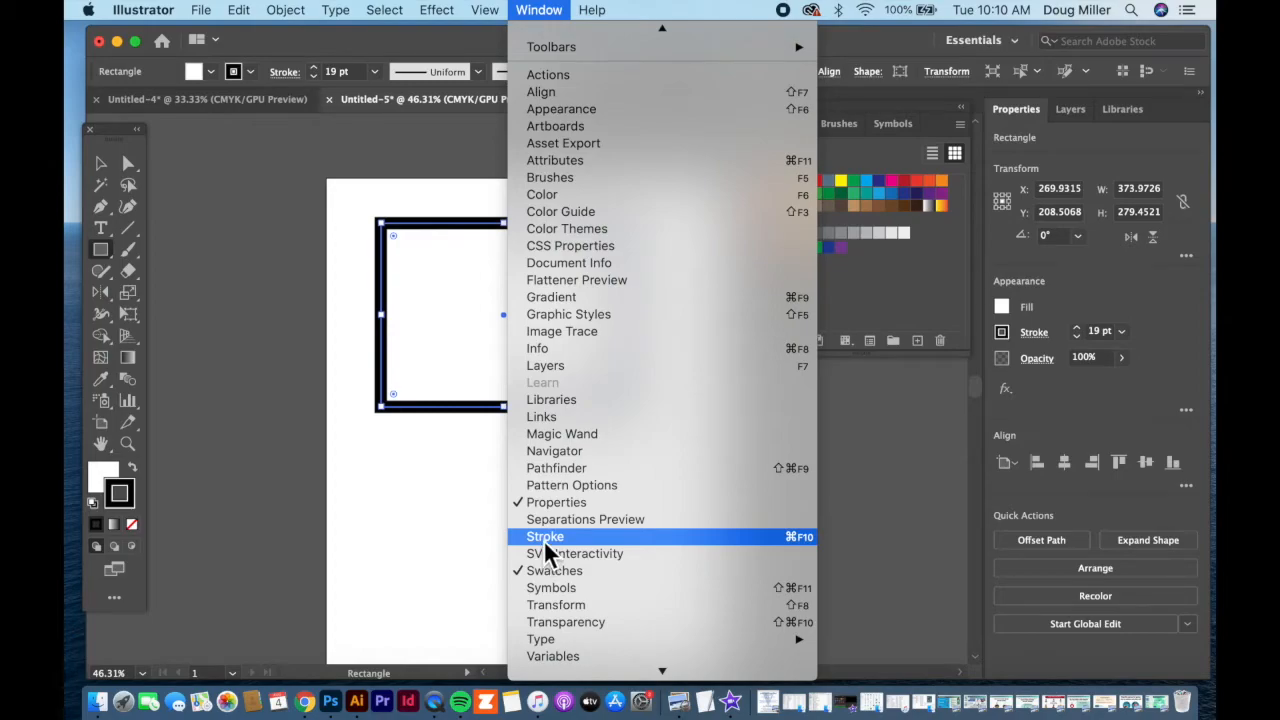
pyautogui.click(545, 541)
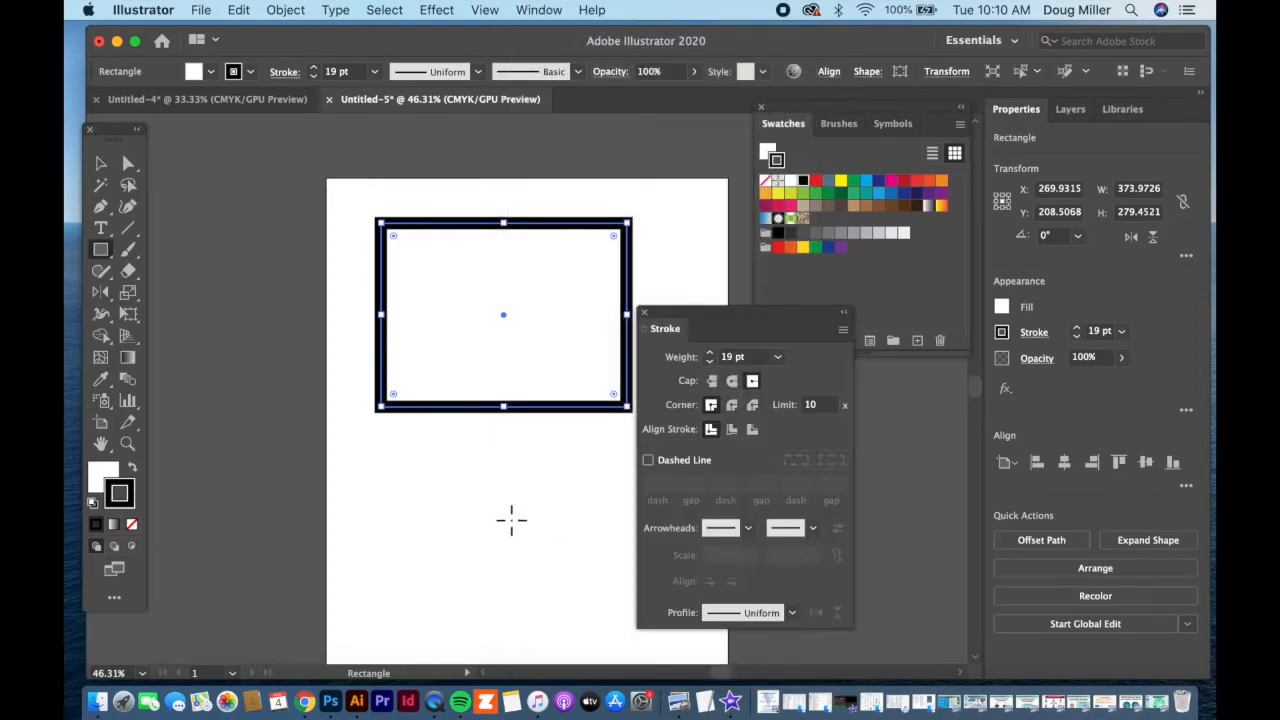
pyautogui.moveTo(727, 328)
pyautogui.mouseDown()
pyautogui.moveTo(683, 237)
pyautogui.moveTo(737, 237)
pyautogui.moveTo(723, 243)
pyautogui.moveTo(740, 268)
pyautogui.moveTo(511, 314)
pyautogui.moveTo(294, 249)
pyautogui.moveTo(278, 268)
pyautogui.mouseUp()
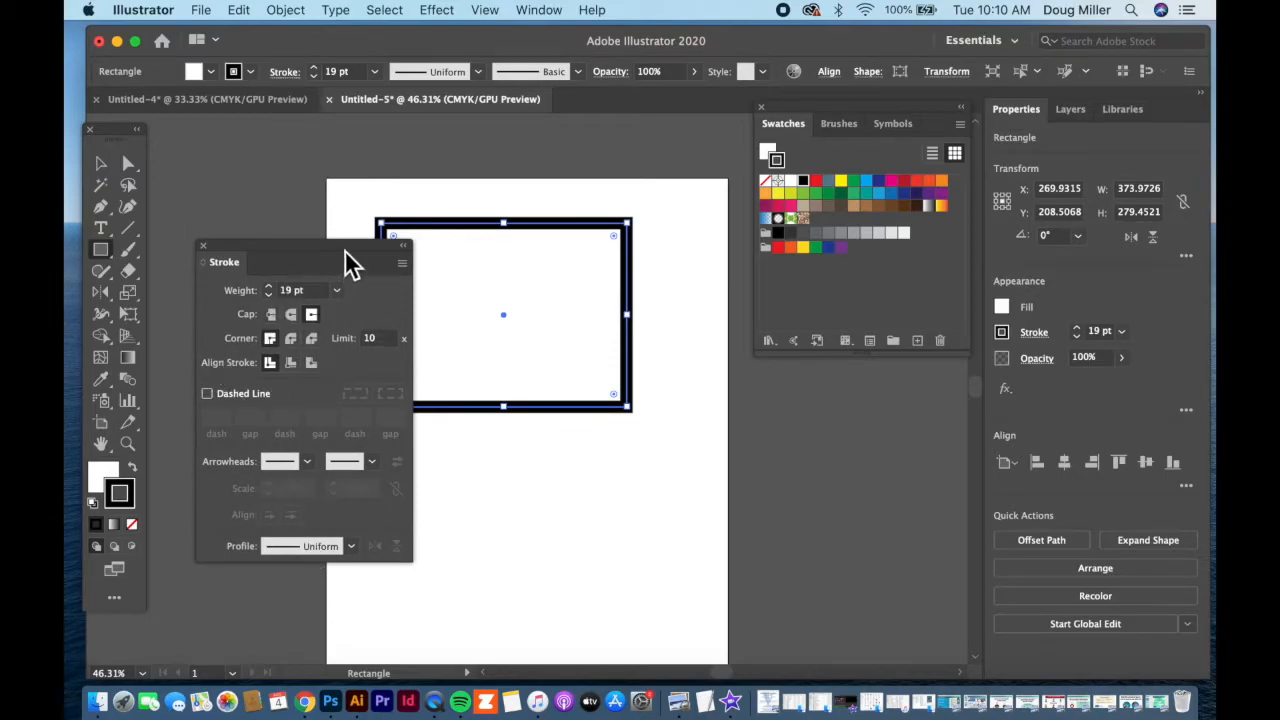
# Hide the Stroke panel's extra options, show them again, and place the panel clear of the rectangle
pyautogui.click(403, 264)
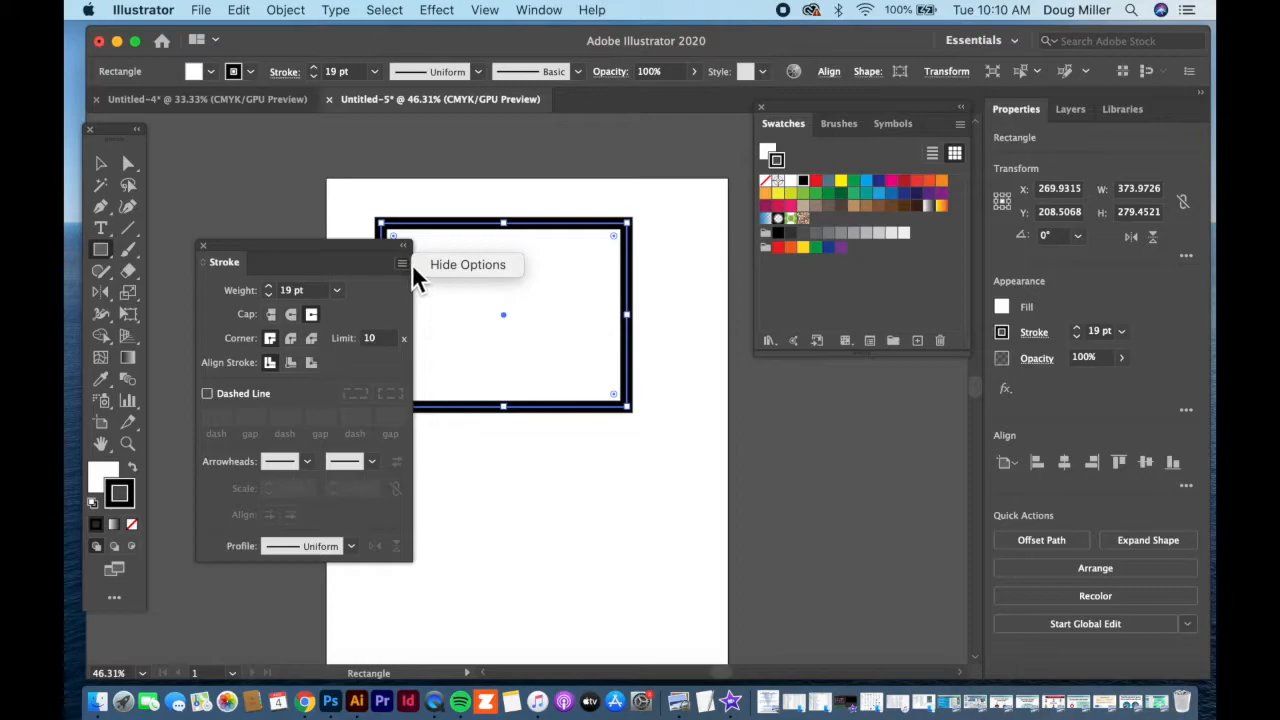
pyautogui.click(440, 265)
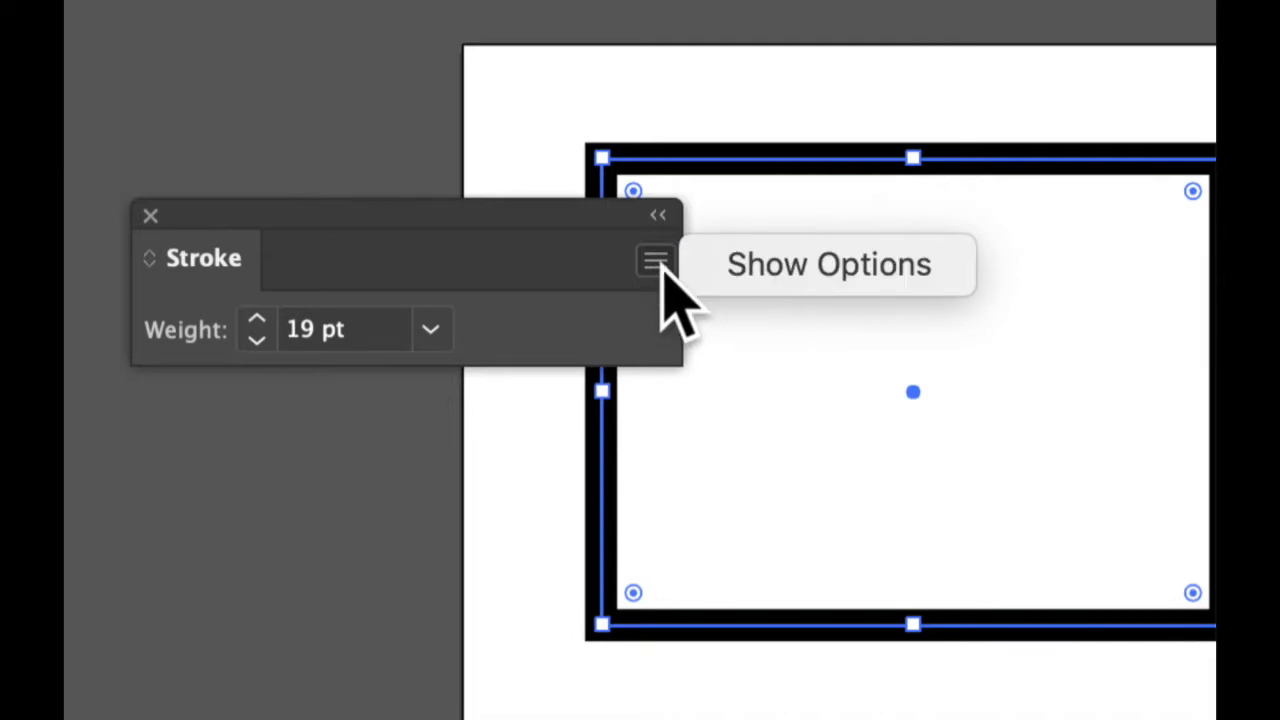
pyautogui.click(790, 268)
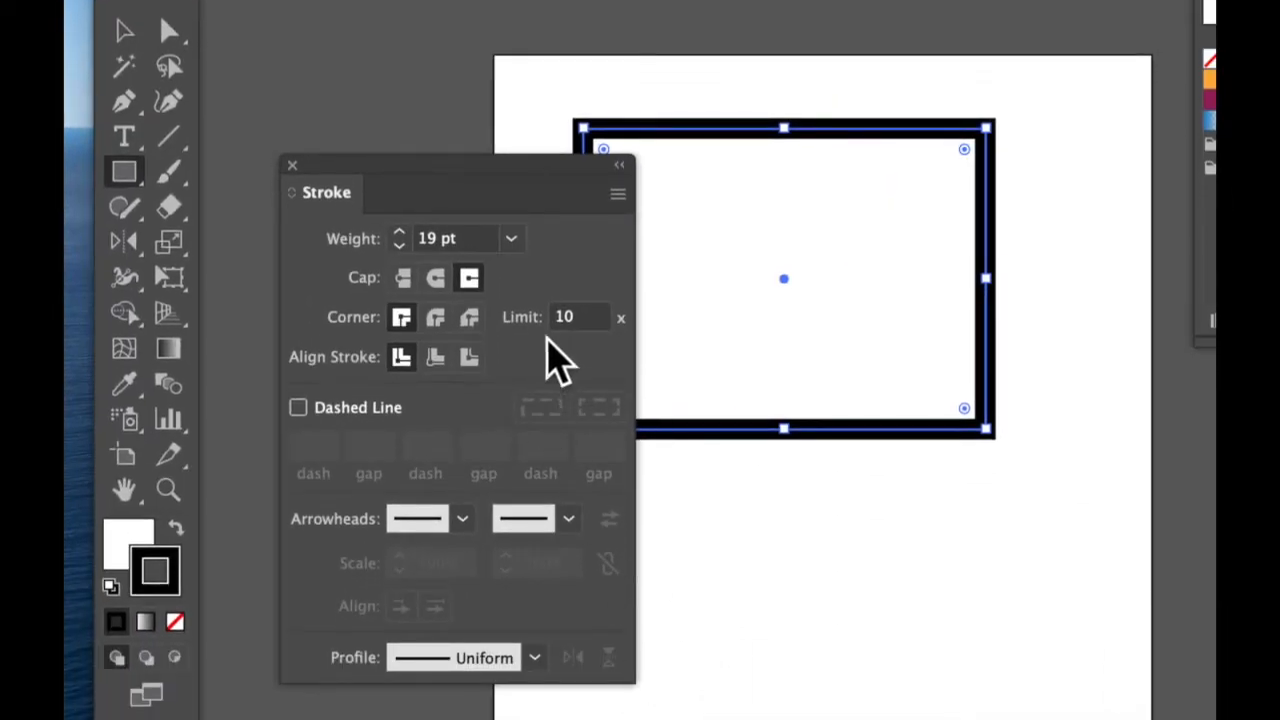
pyautogui.moveTo(504, 156); pyautogui.dragTo(424, 63)
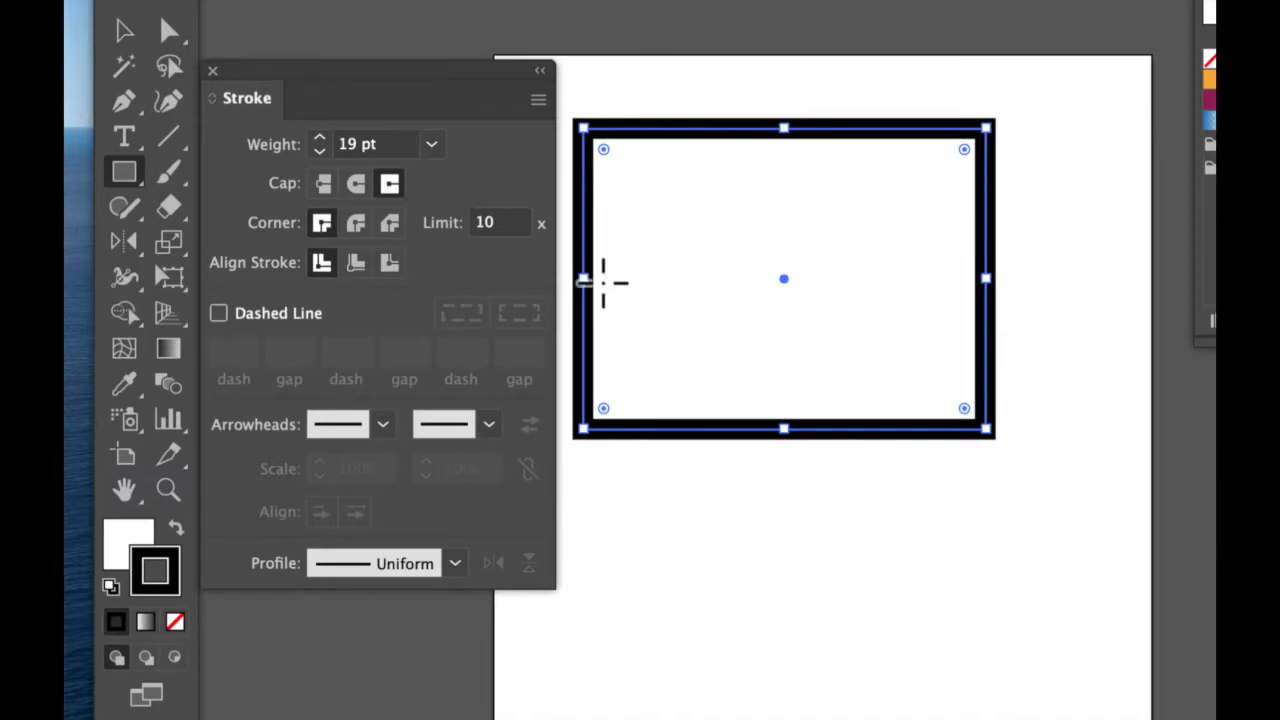
# Draw an open wavy path below the rectangle with the Pen tool, using four anchor points and a hooked end
pyautogui.click(124, 101)
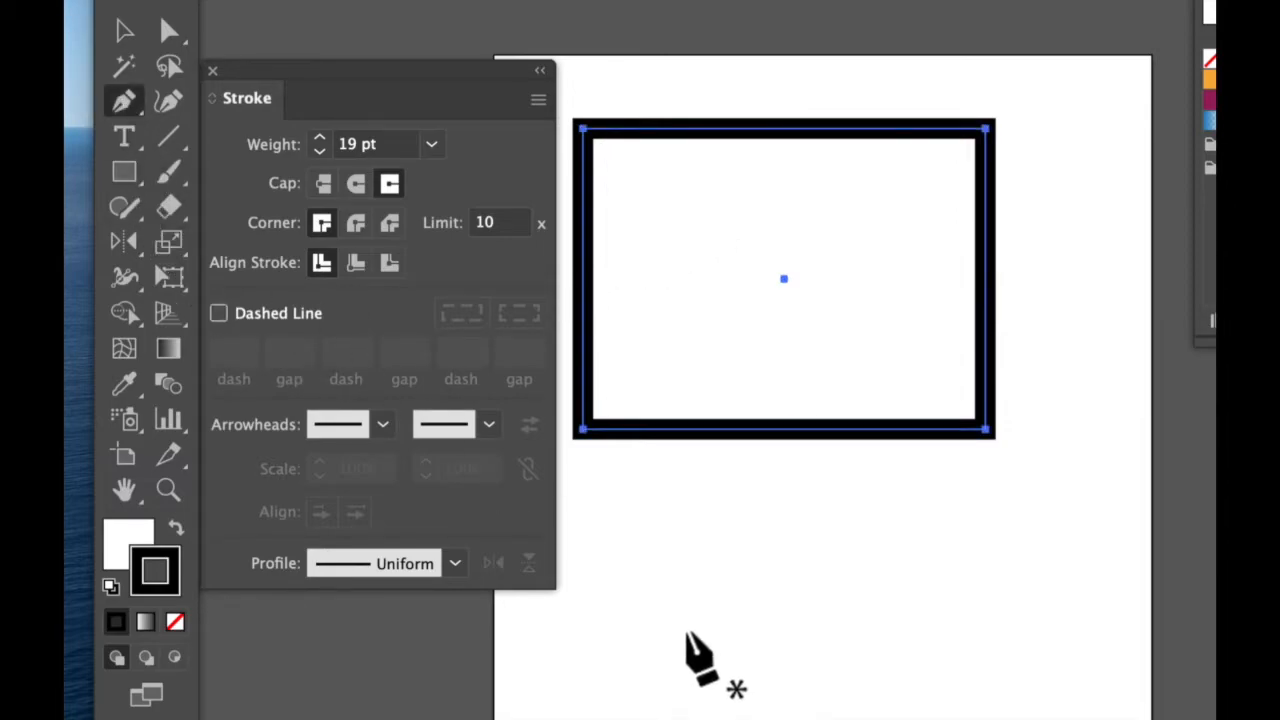
pyautogui.click(519, 650)
pyautogui.moveTo(766, 499); pyautogui.dragTo(866, 548)
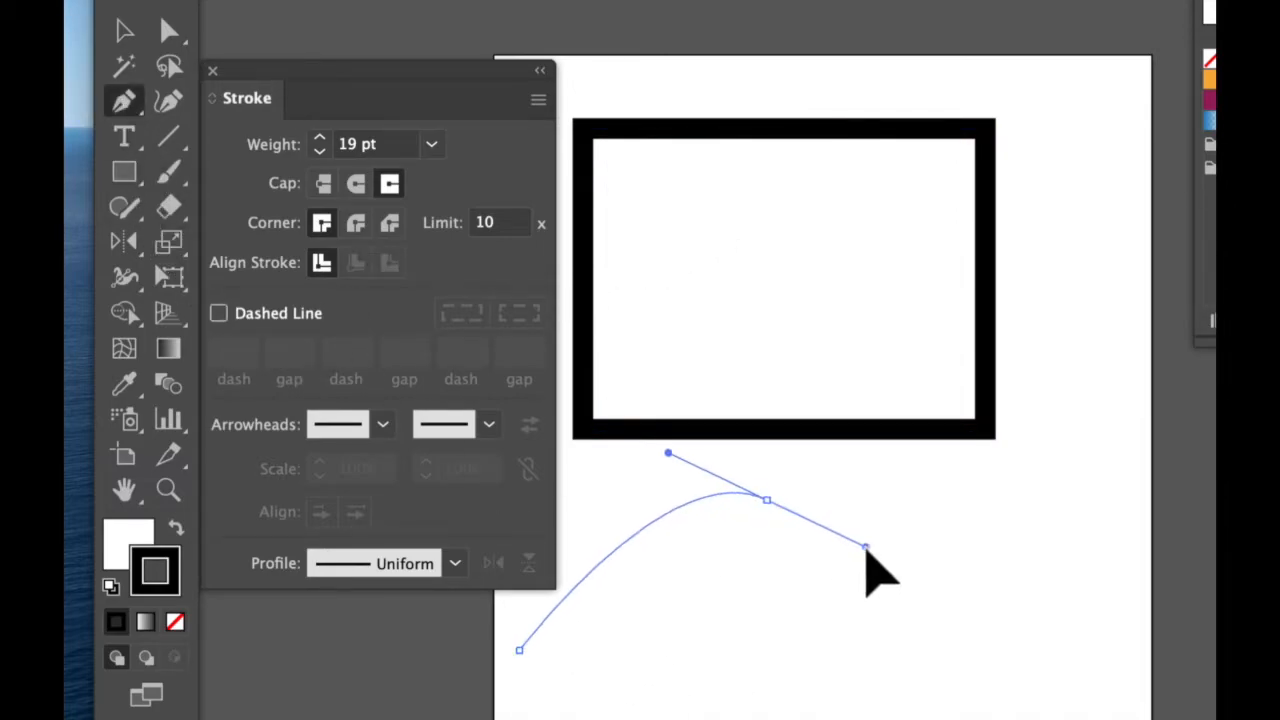
pyautogui.moveTo(1057, 663)
pyautogui.mouseDown()
pyautogui.moveTo(1120, 651)
pyautogui.moveTo(1113, 628)
pyautogui.mouseUp()
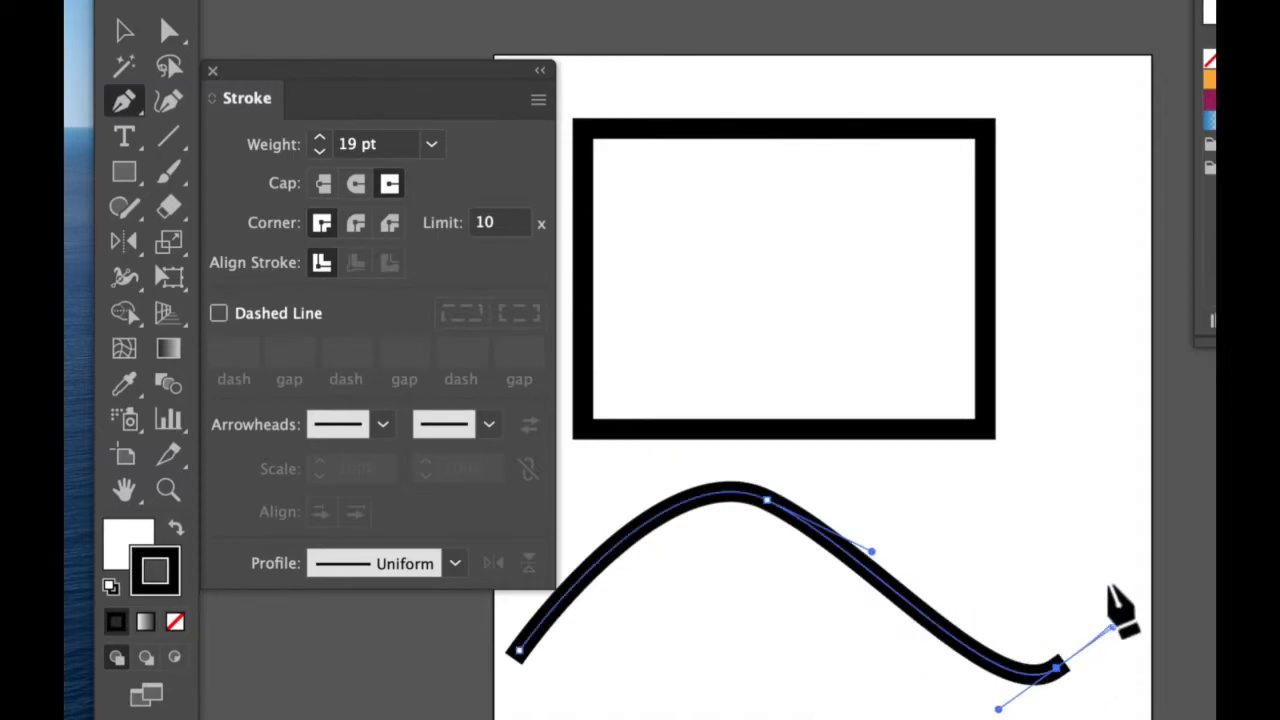
pyautogui.moveTo(1005, 492); pyautogui.dragTo(920, 505)
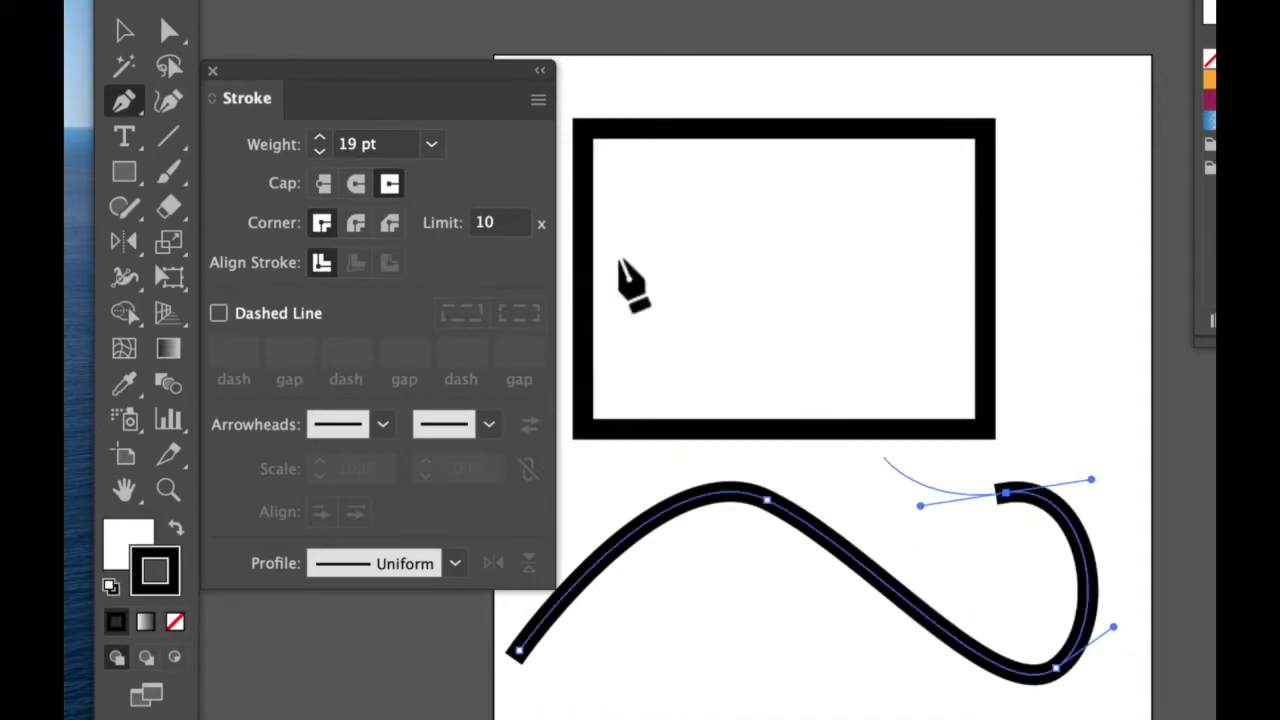
pyautogui.click(124, 31)
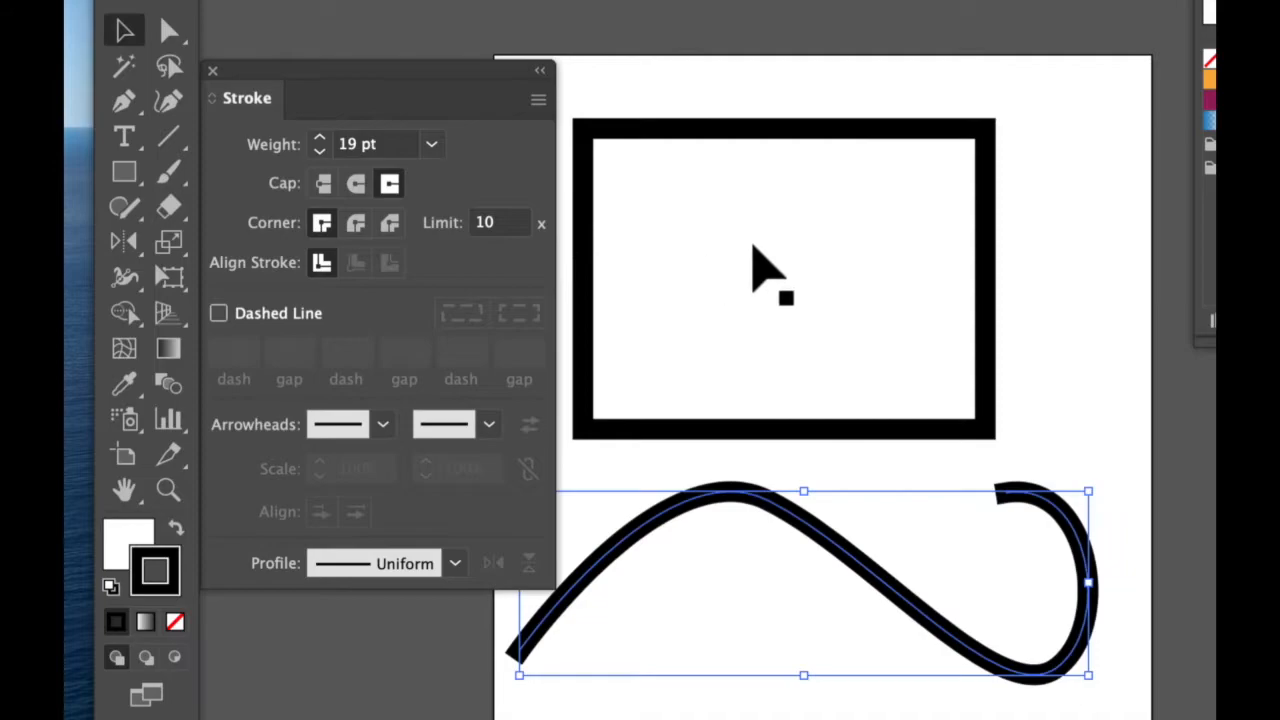
# Select the wavy path and try Round Cap and Projecting Cap on its ends before applying Butt Cap
pyautogui.click(691, 97)
pyautogui.click(745, 134)
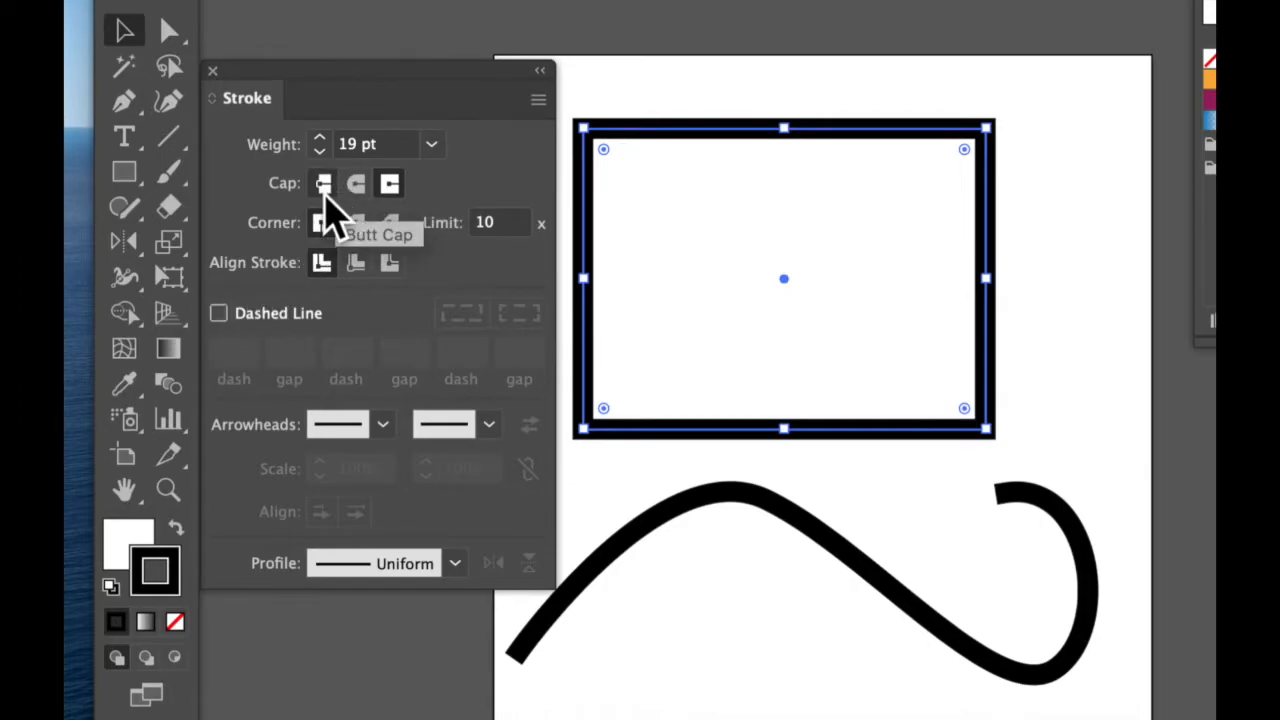
pyautogui.click(694, 498)
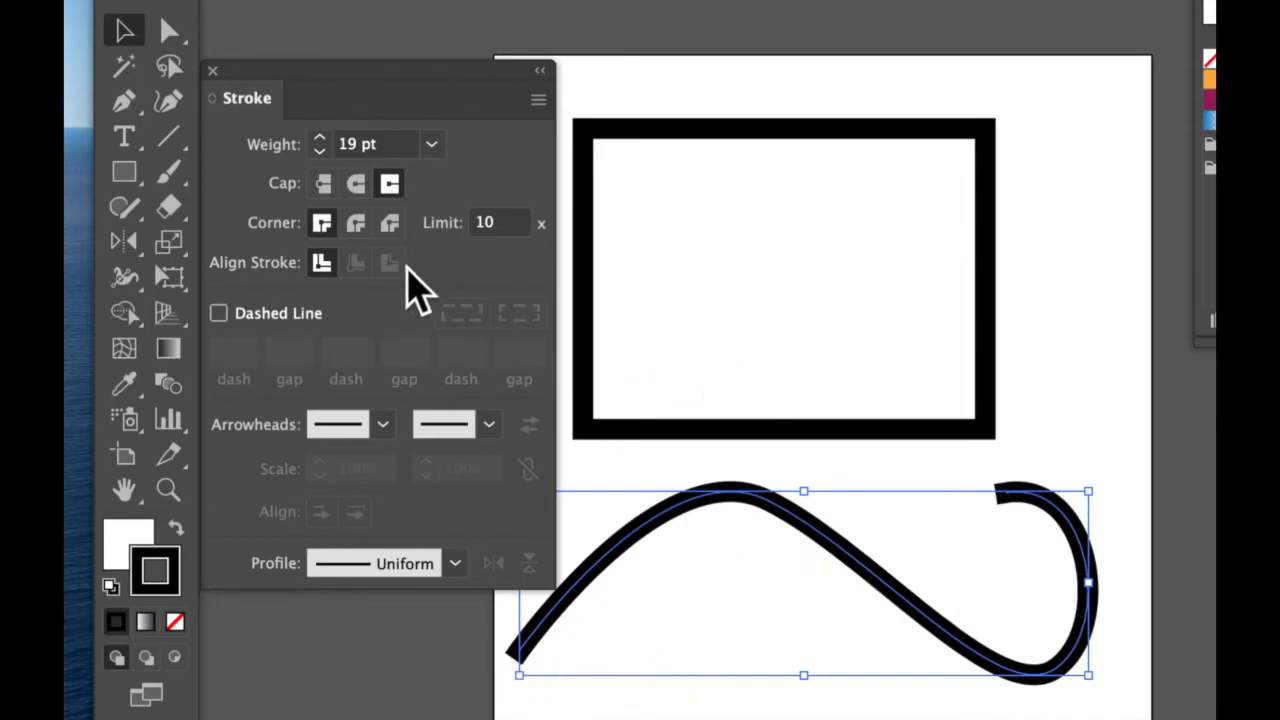
pyautogui.click(357, 186)
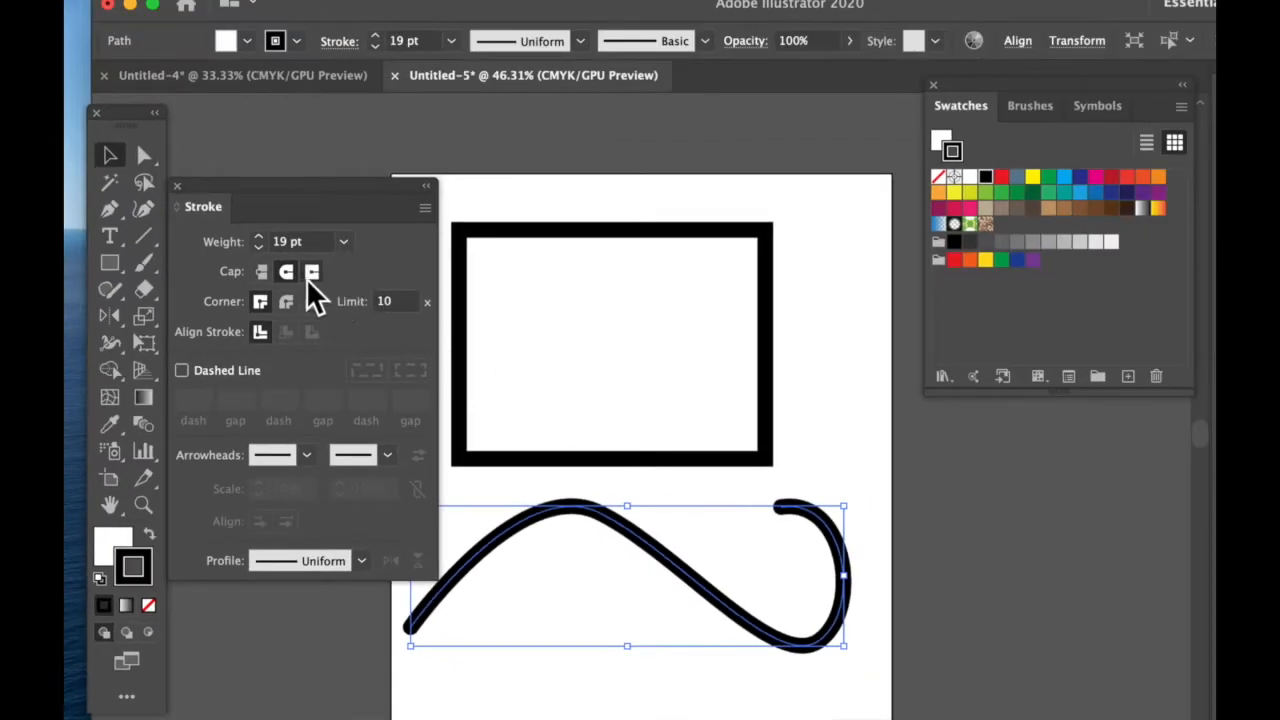
pyautogui.click(311, 274)
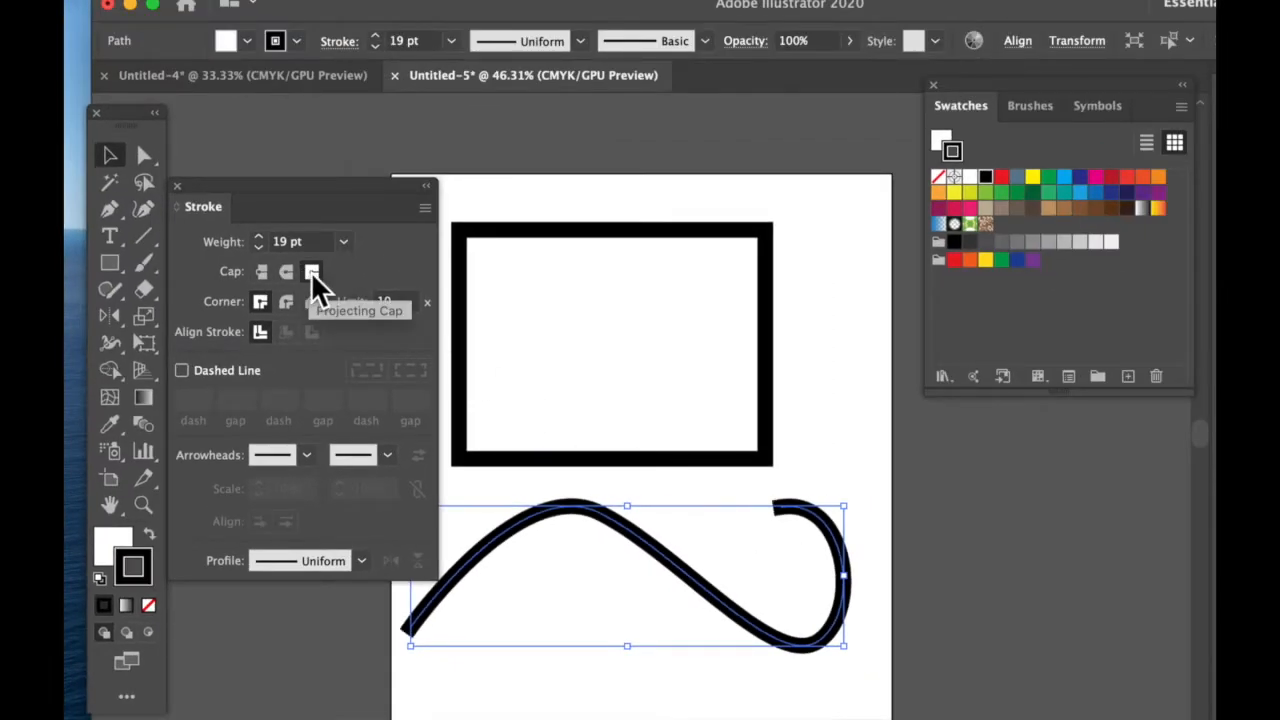
pyautogui.click(261, 273)
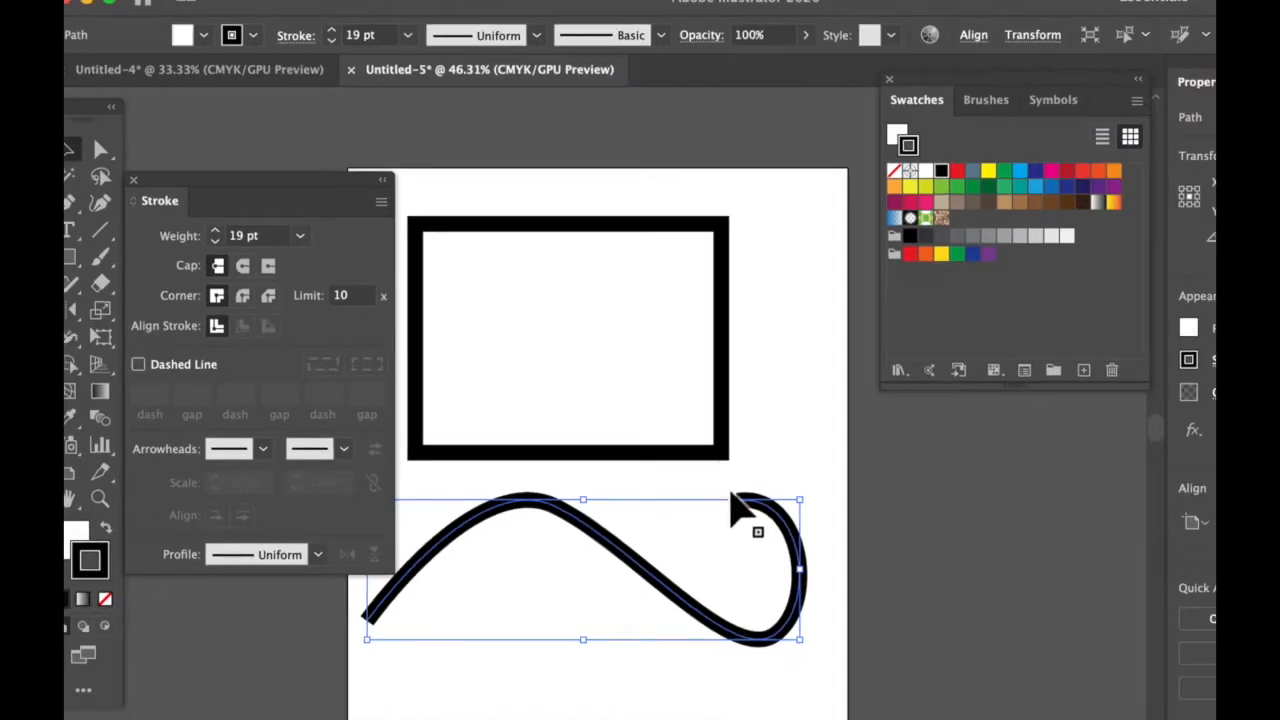
# Select the rectangle and try aligning its stroke to the inside and outside, returning it to center alignment
pyautogui.click(710, 380)
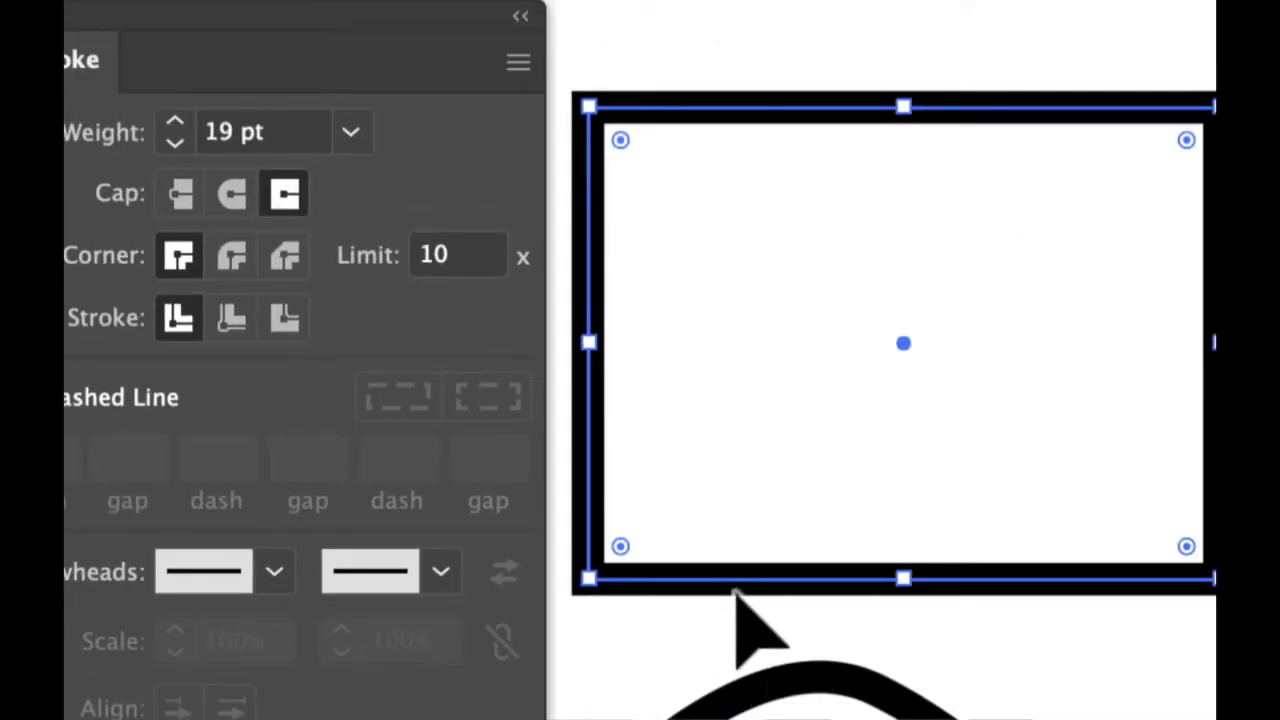
pyautogui.click(733, 592)
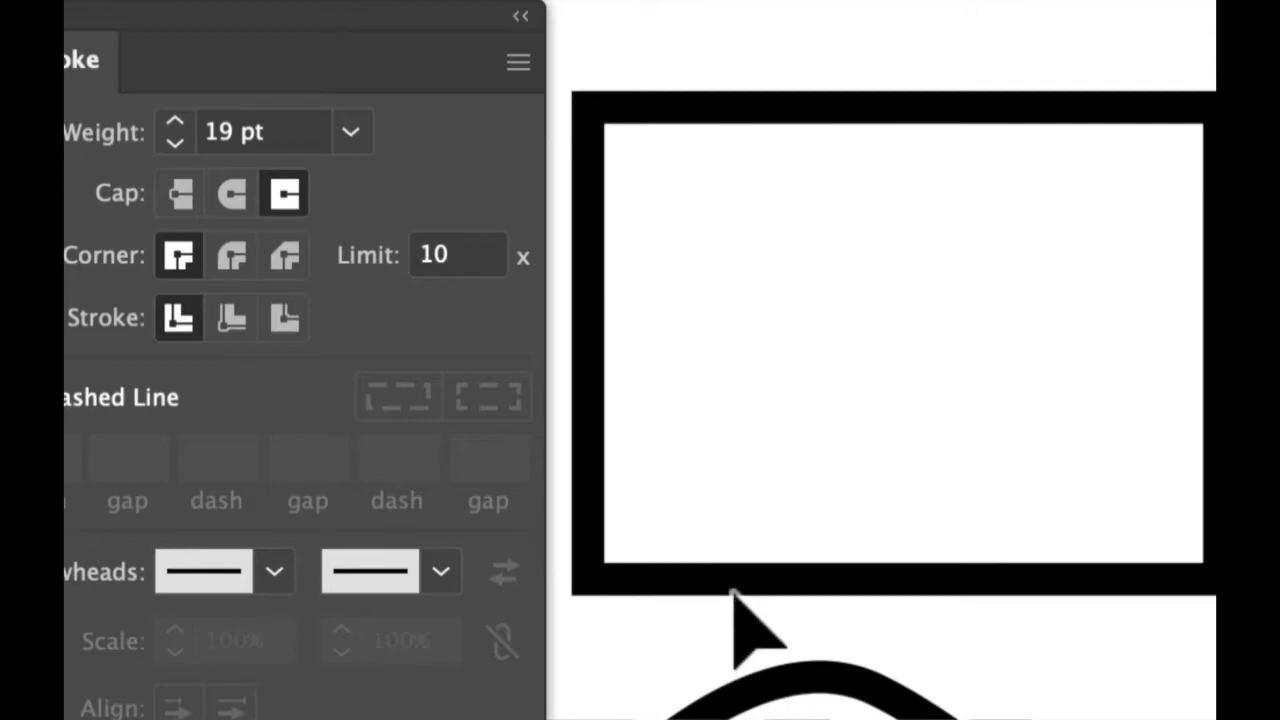
pyautogui.click(735, 590)
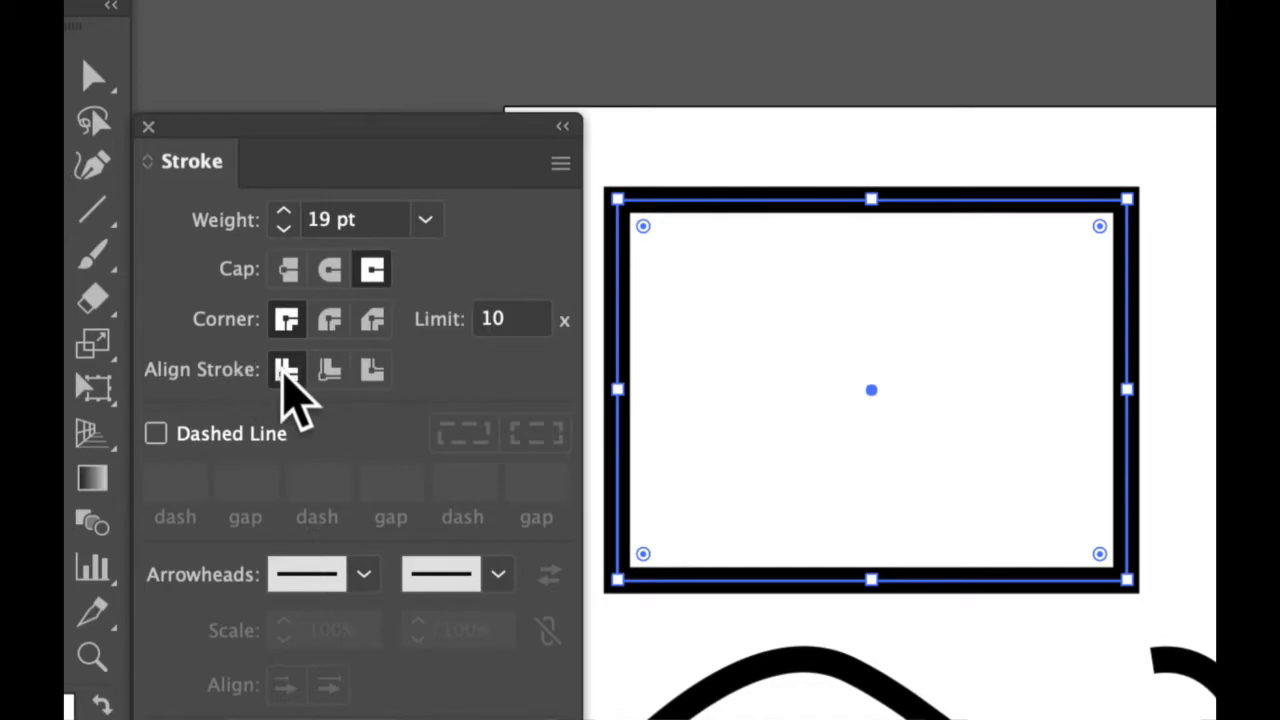
pyautogui.click(326, 372)
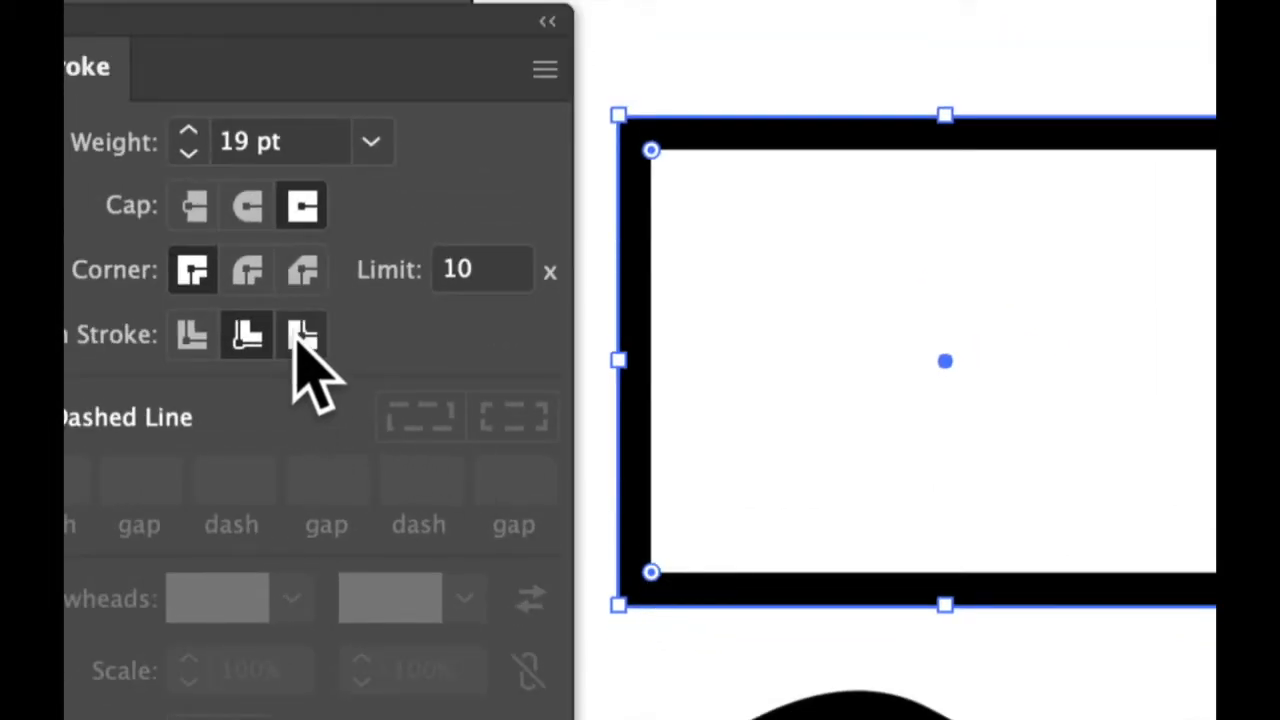
pyautogui.click(300, 338)
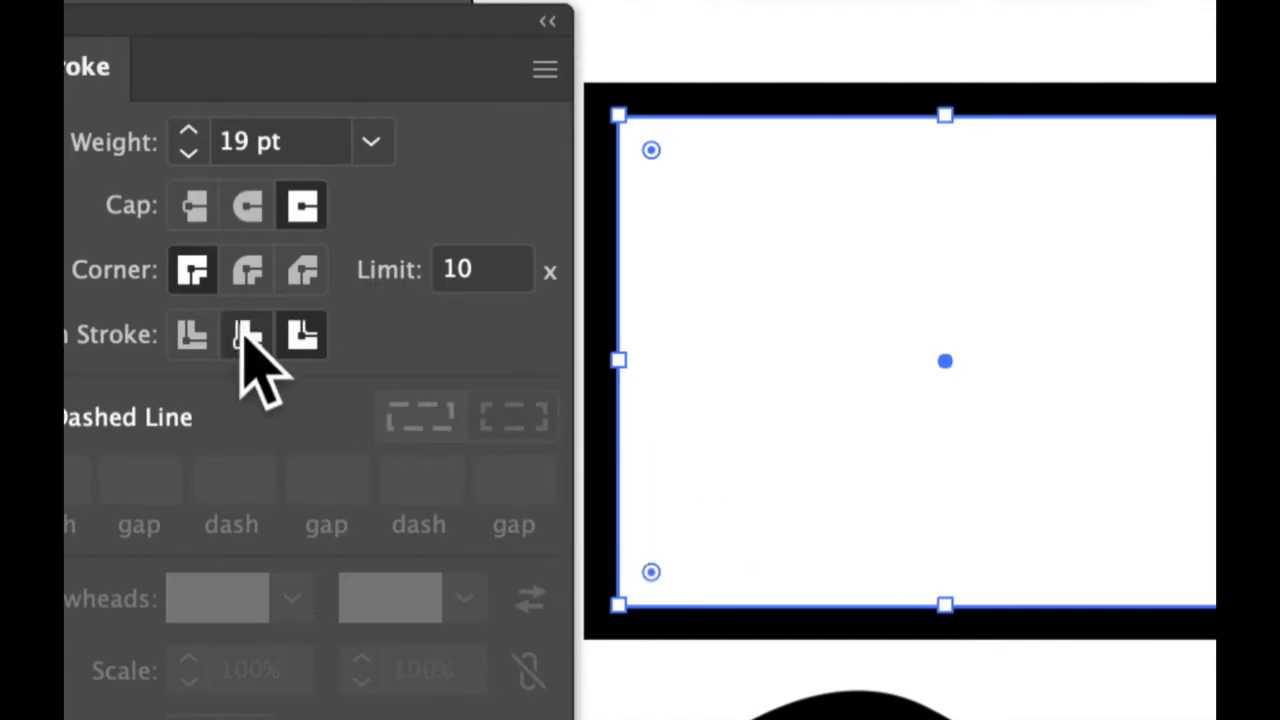
pyautogui.click(192, 336)
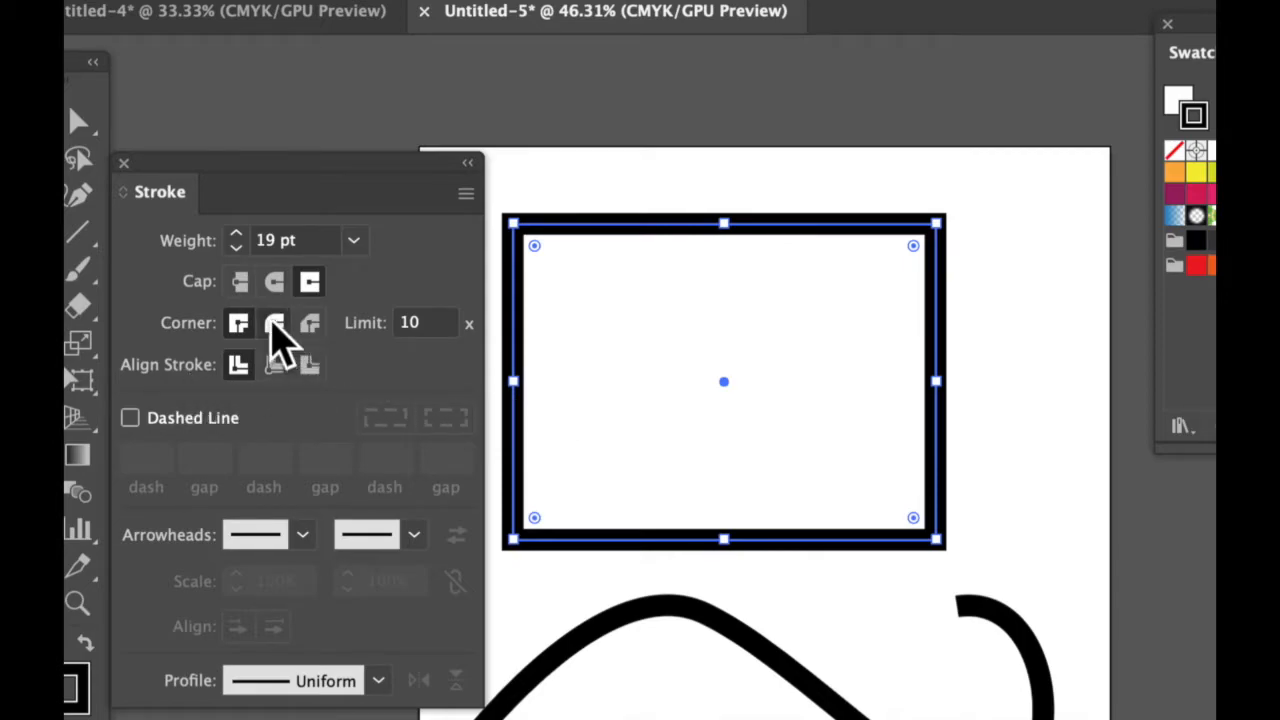
# Try Round Join and Bevel Join on the rectangle's corners, returning them to Miter Join
pyautogui.click(274, 324)
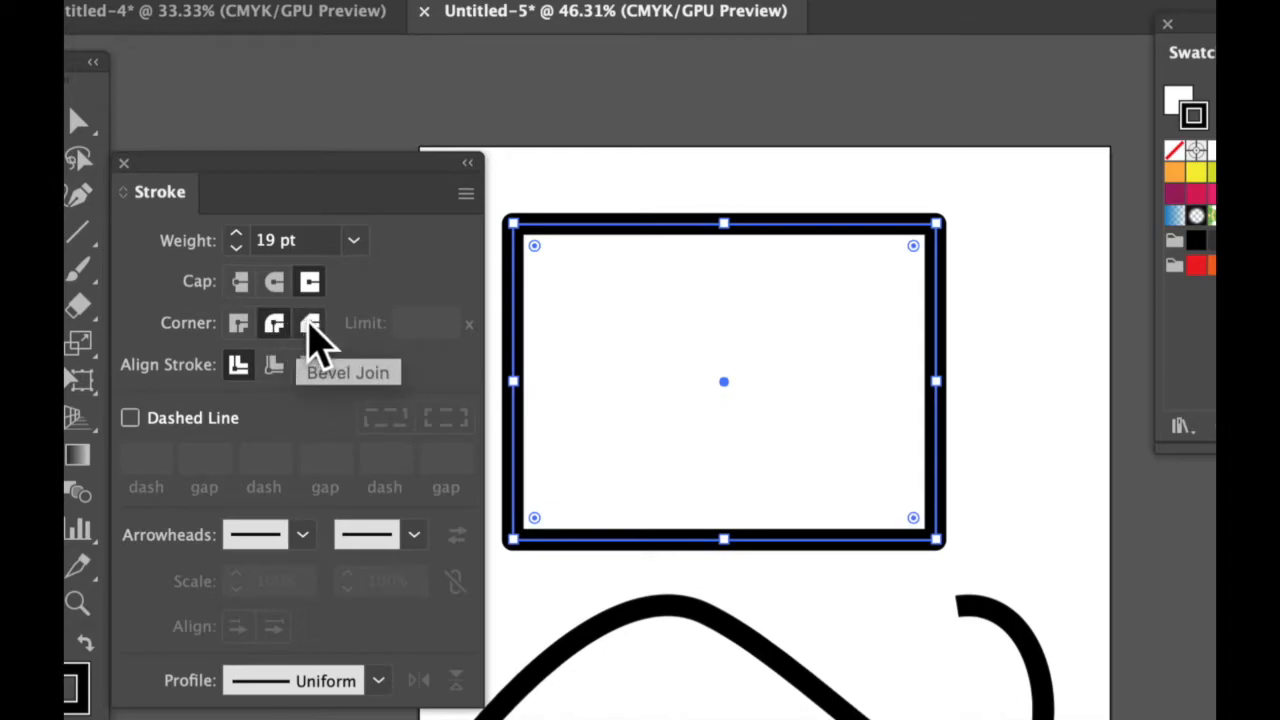
pyautogui.click(314, 332)
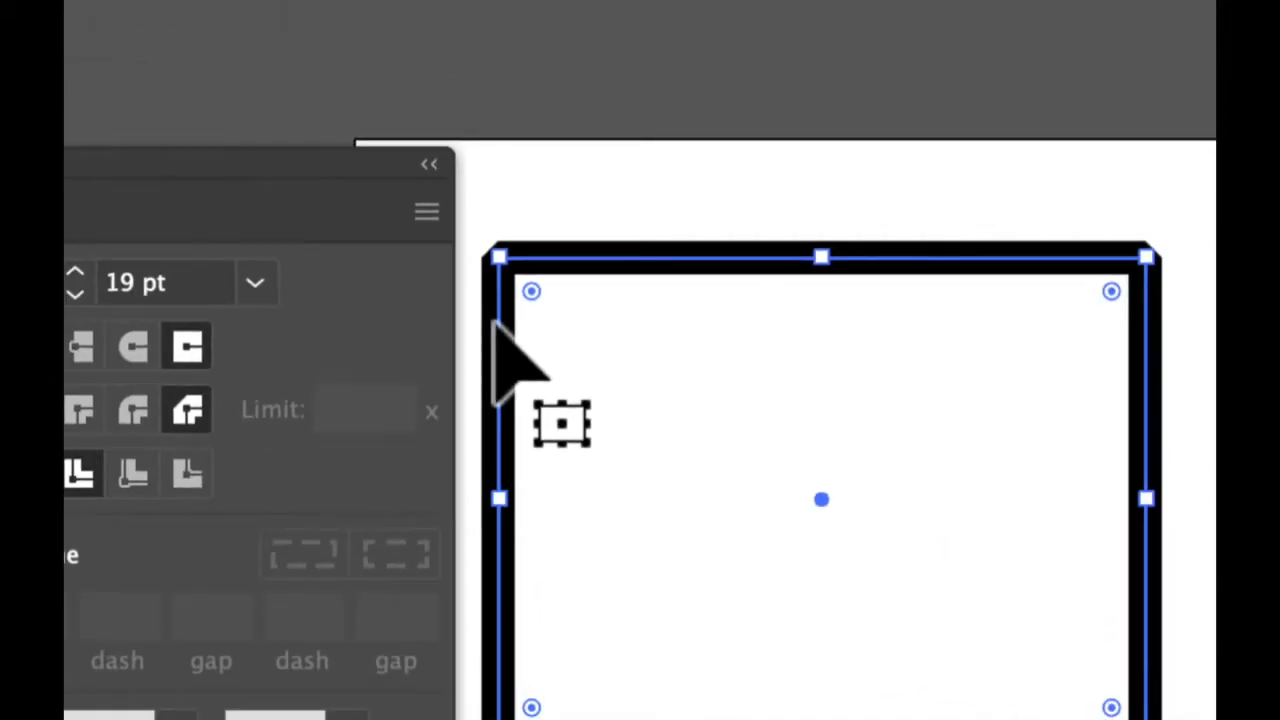
pyautogui.click(204, 396)
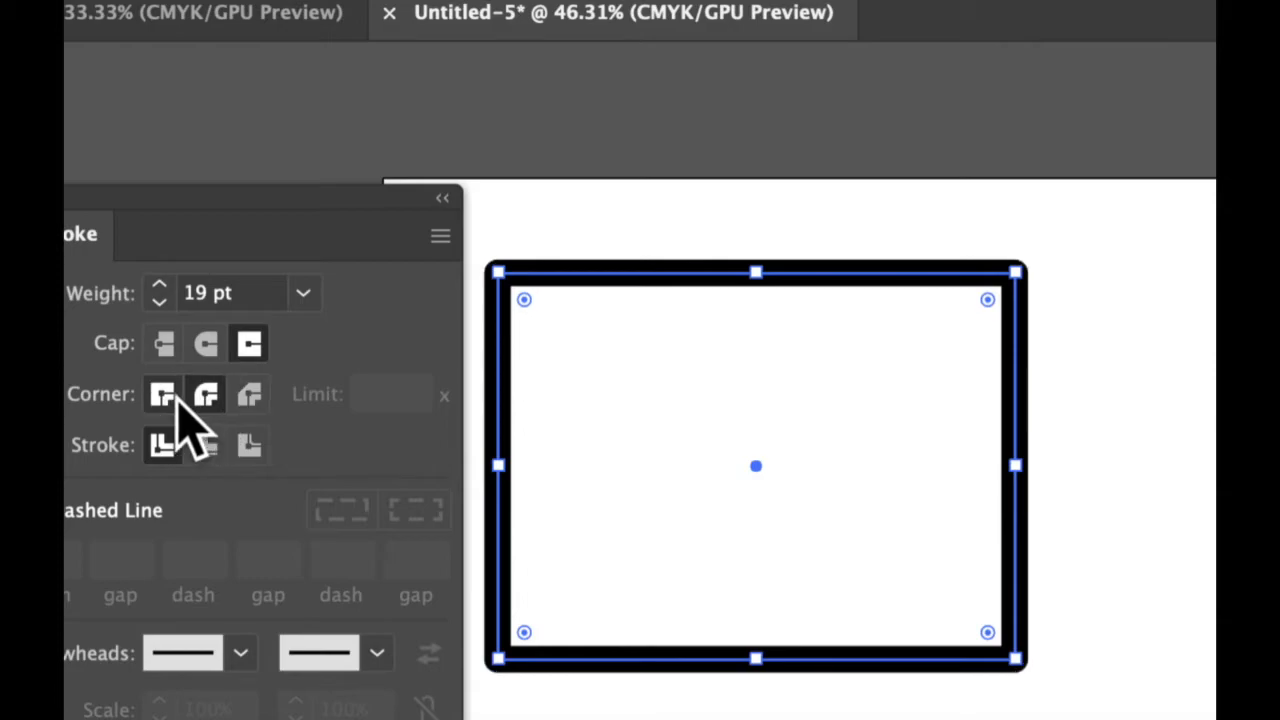
pyautogui.click(162, 396)
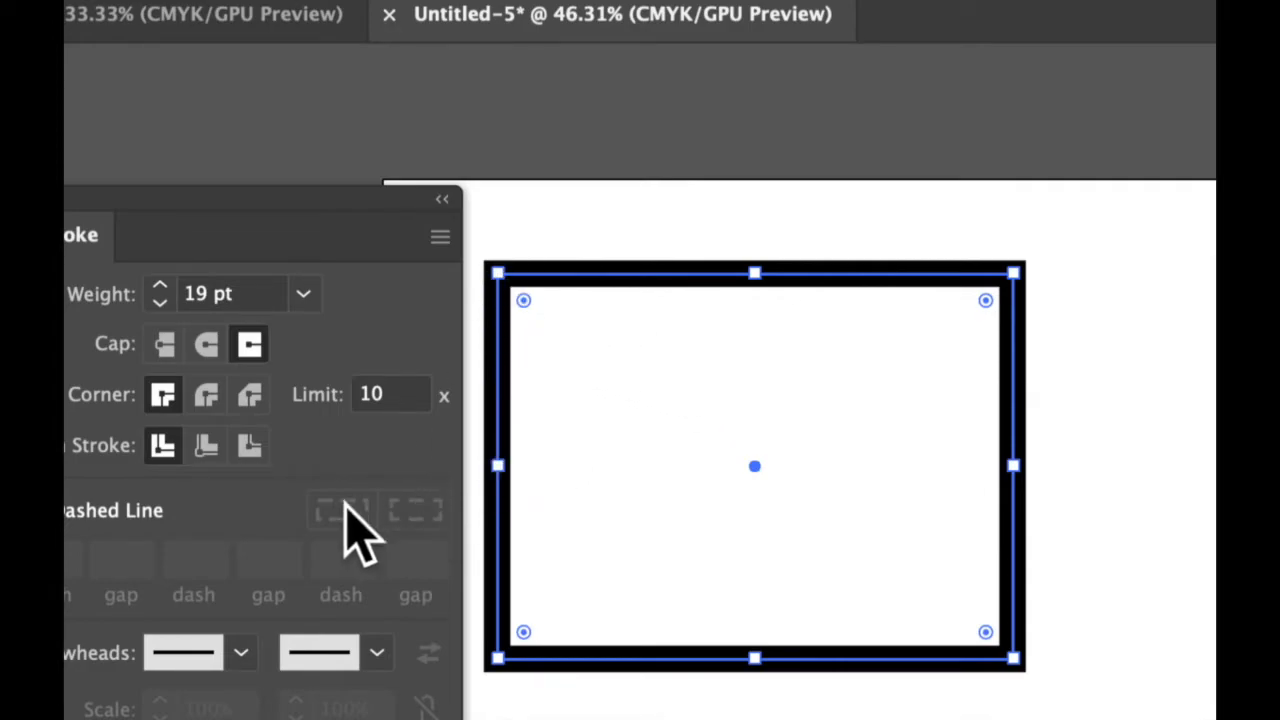
pyautogui.click(200, 398)
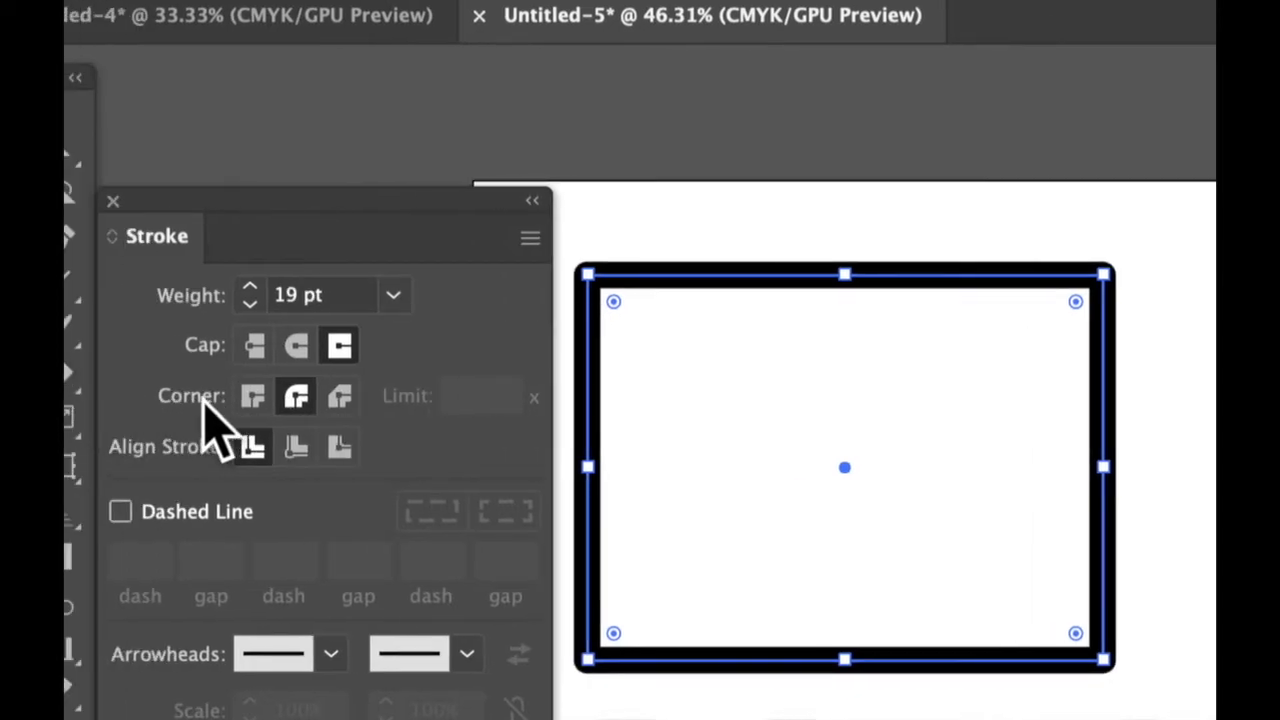
pyautogui.click(253, 396)
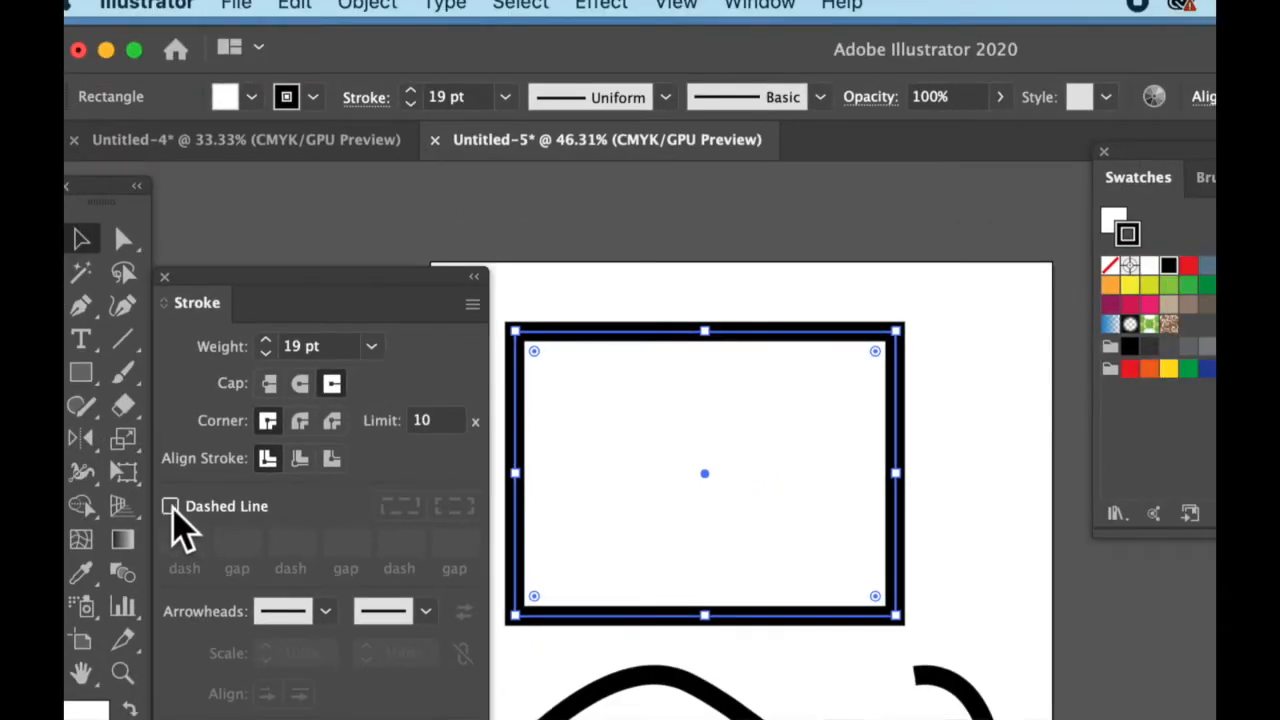
# Turn on Dashed Line for the rectangle's stroke and reduce its weight to 6 pt
pyautogui.click(171, 508)
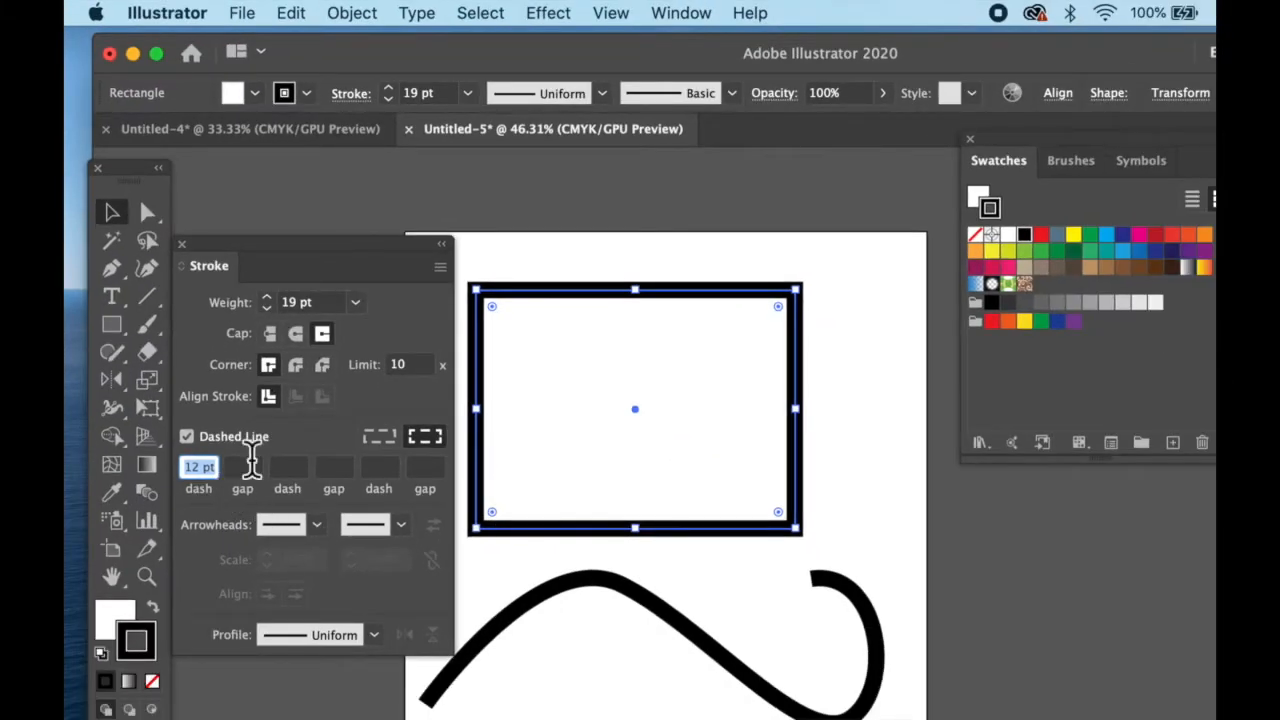
pyautogui.click(266, 308)
pyautogui.click(266, 308)
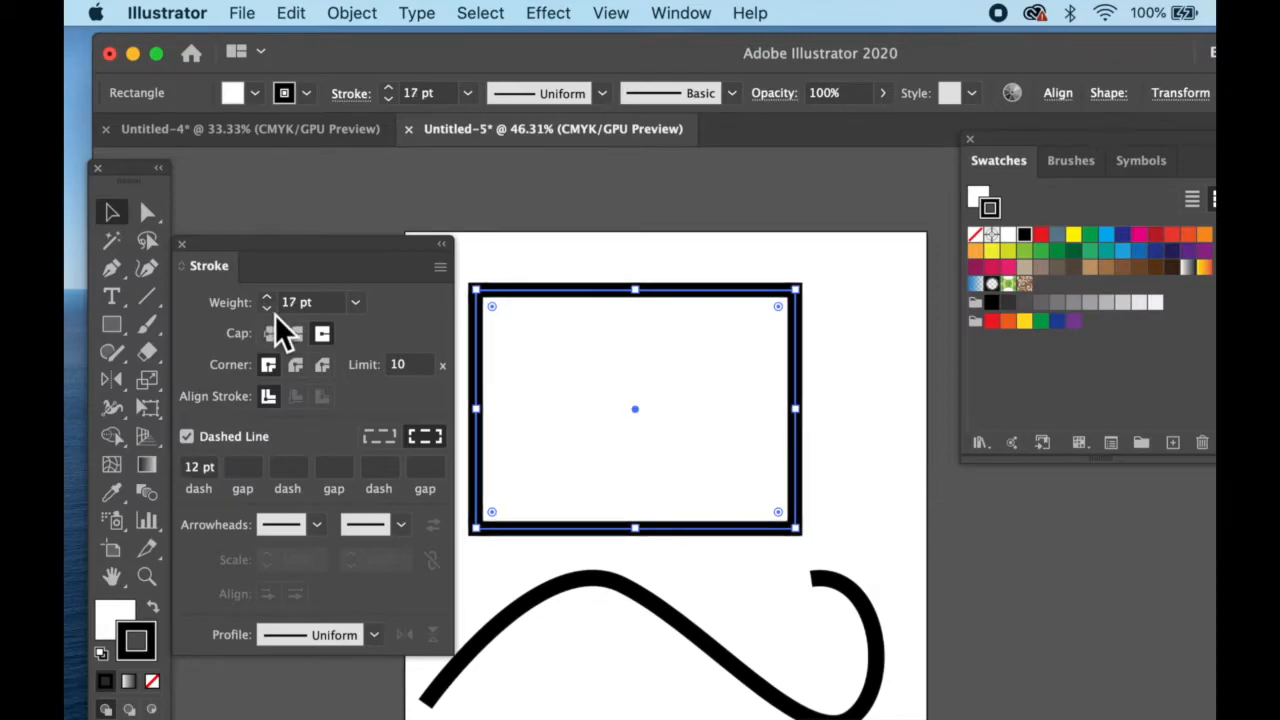
pyautogui.click(266, 308)
pyautogui.click(266, 308)
pyautogui.click(266, 308)
pyautogui.click(266, 308)
pyautogui.click(266, 308)
pyautogui.click(267, 307)
pyautogui.click(267, 307)
pyautogui.click(267, 307)
pyautogui.click(267, 307)
pyautogui.click(267, 307)
pyautogui.click(267, 307)
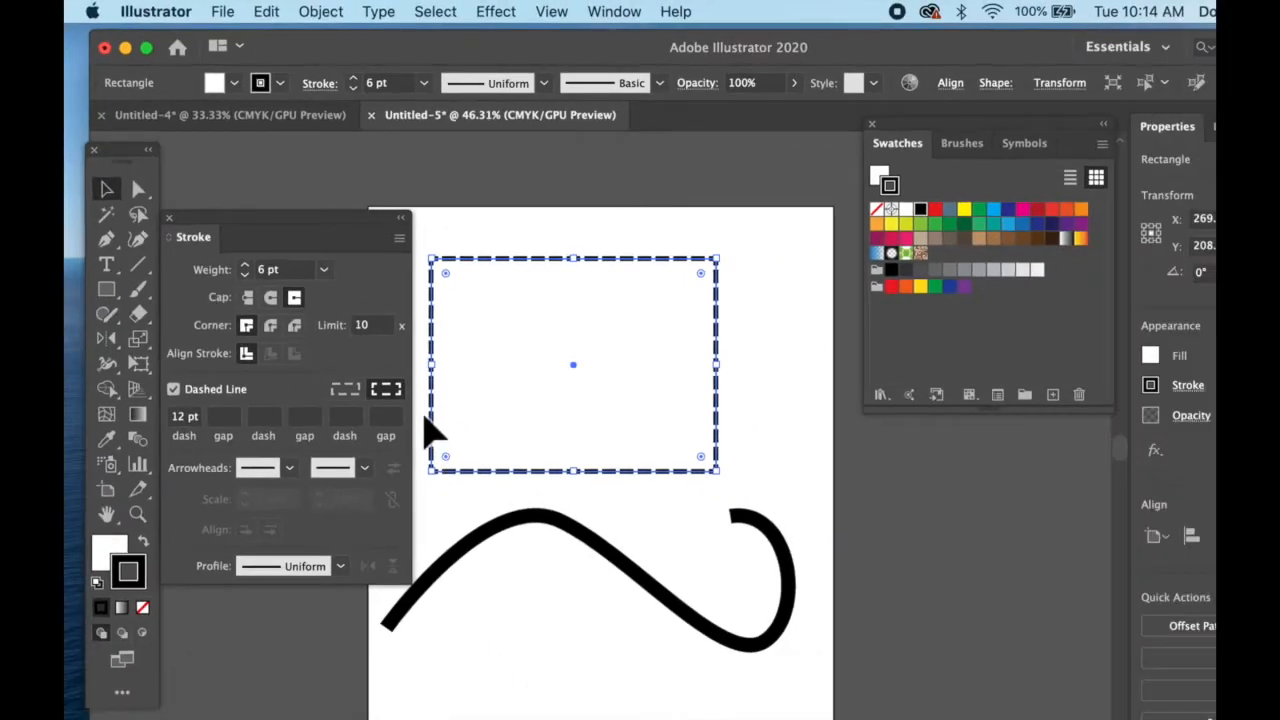
# Set the rectangle's dash pattern to a first gap of 8 pt, a second dash of 2 pt and a second gap of 4 pt
pyautogui.click(224, 418)
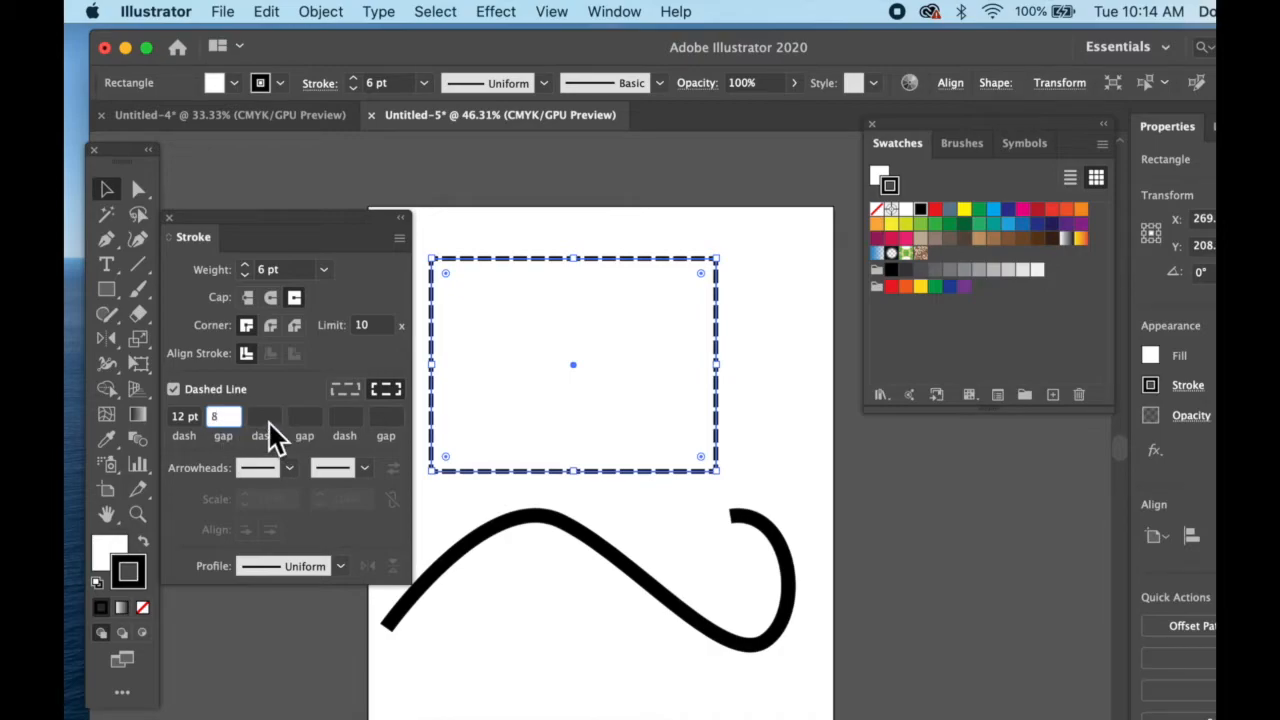
pyautogui.click(263, 418)
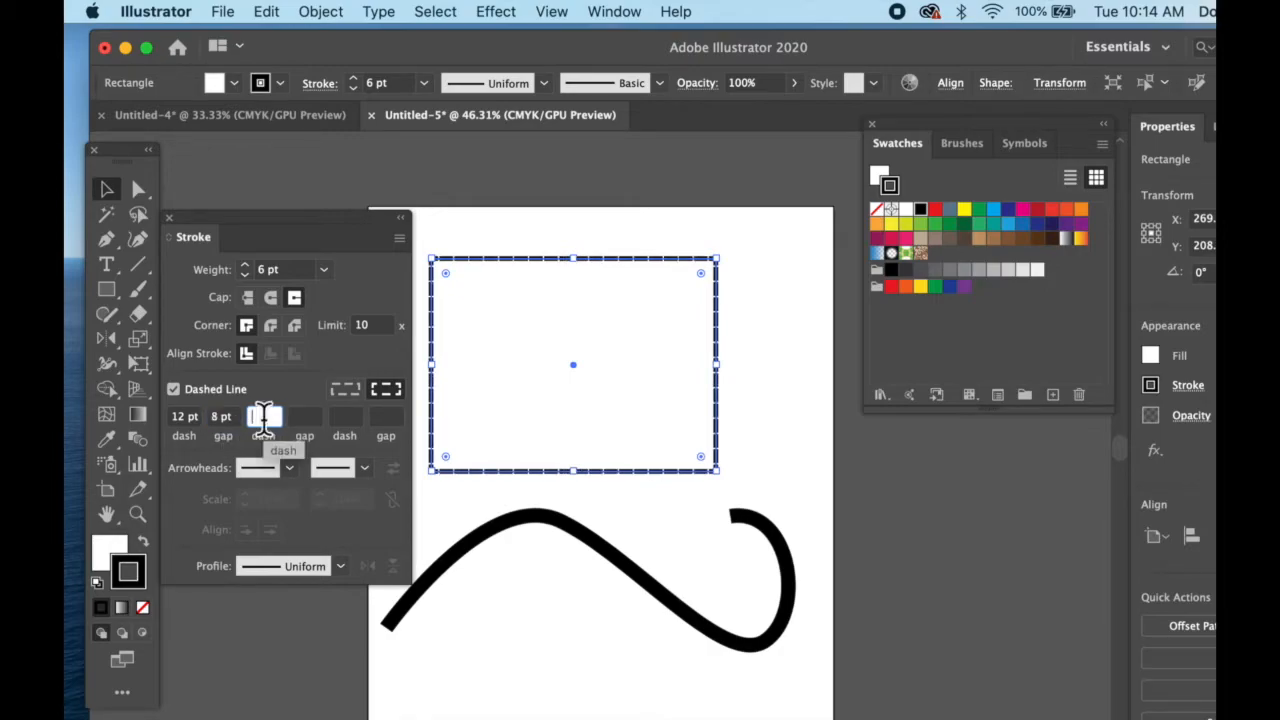
pyautogui.write('2')
pyautogui.click(305, 418)
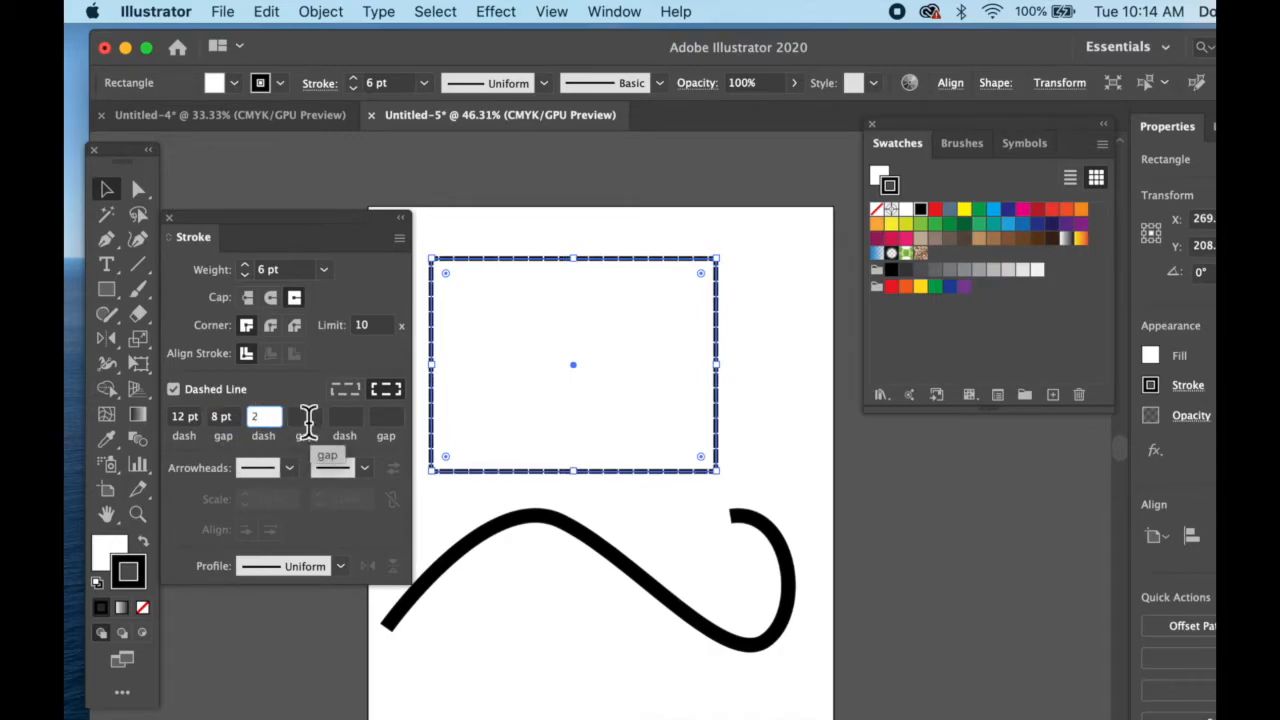
pyautogui.write('4')
pyautogui.click(342, 418)
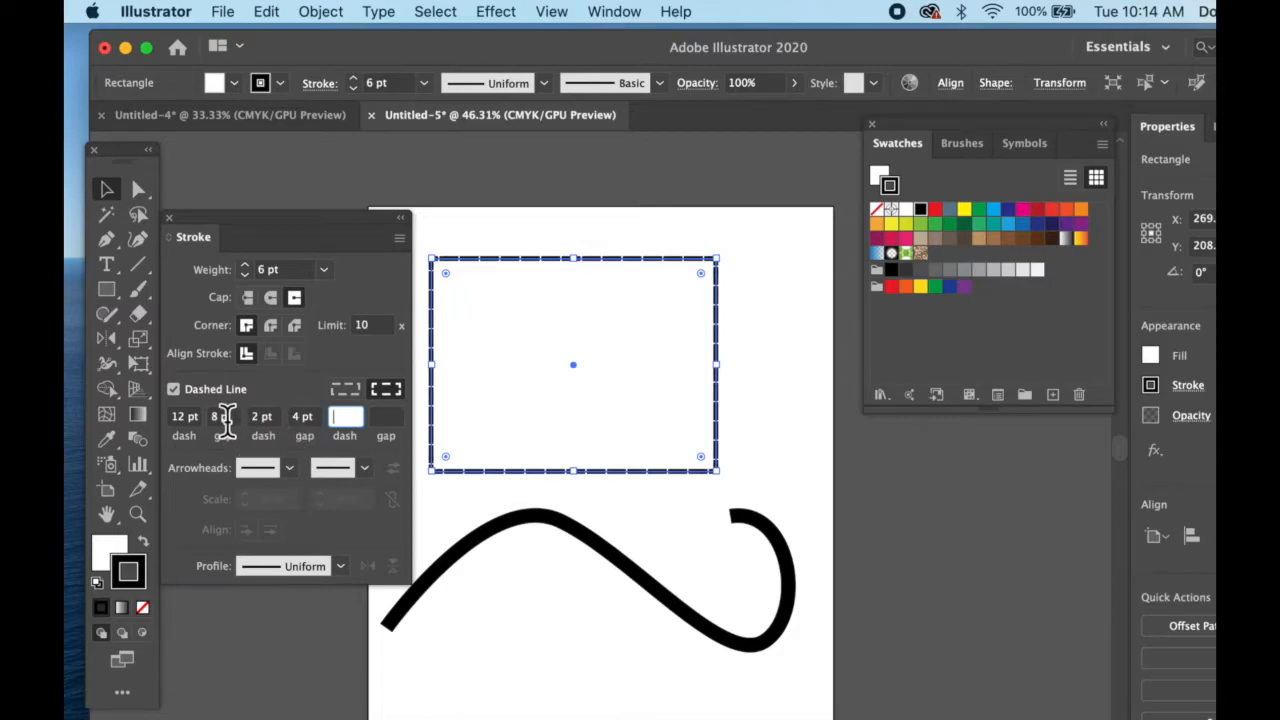
# Set the first gap of the rectangle's dashed stroke to 14 pt and the second dash to 8 pt
pyautogui.click(222, 418)
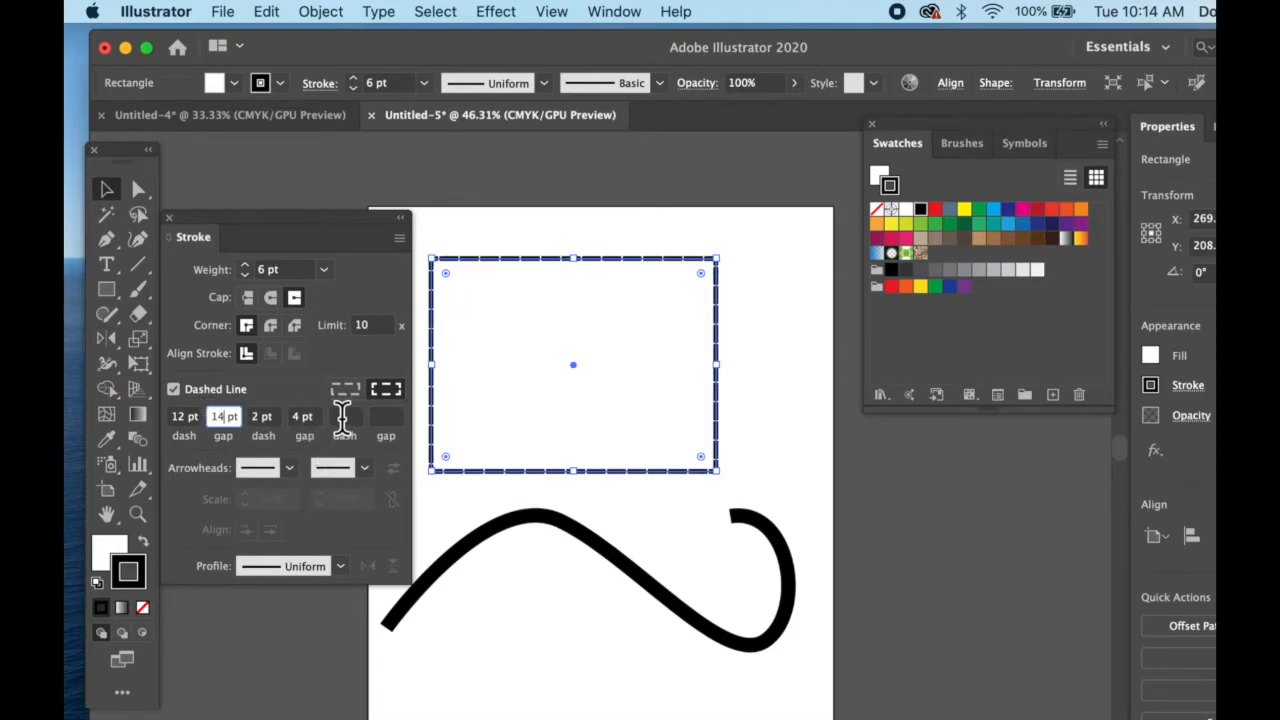
pyautogui.write('14')
pyautogui.click(342, 418)
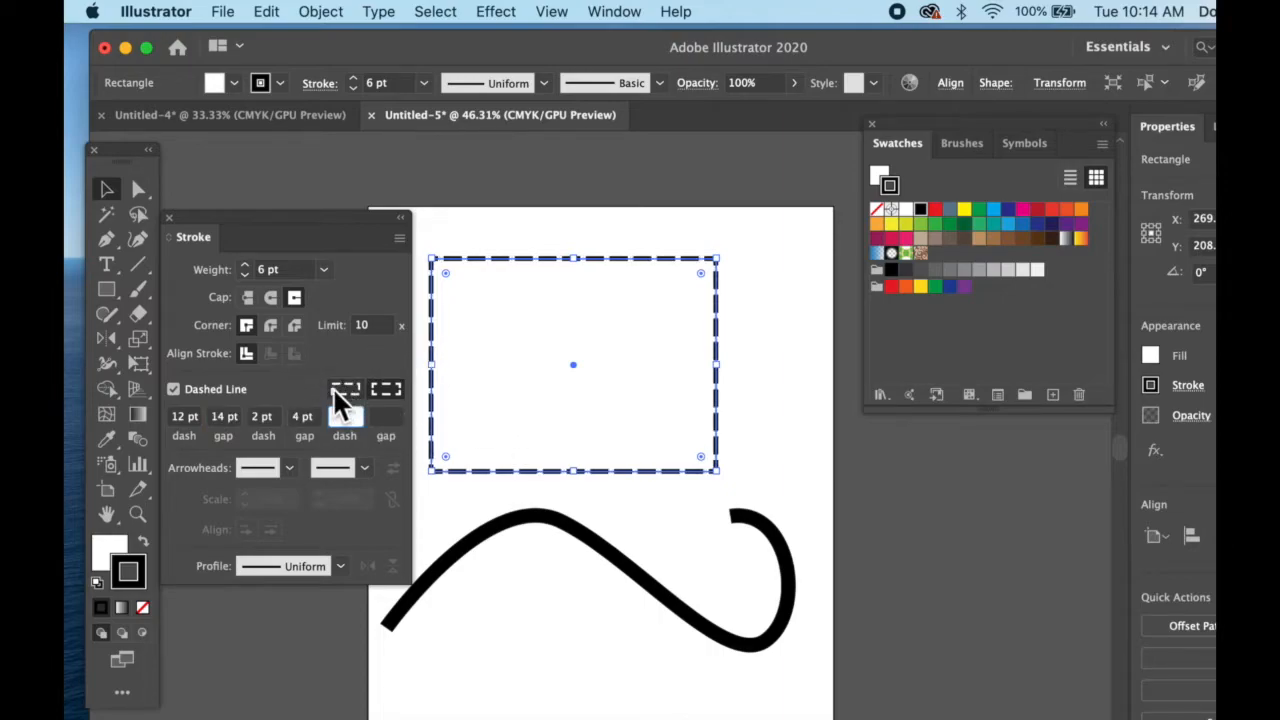
pyautogui.click(260, 416)
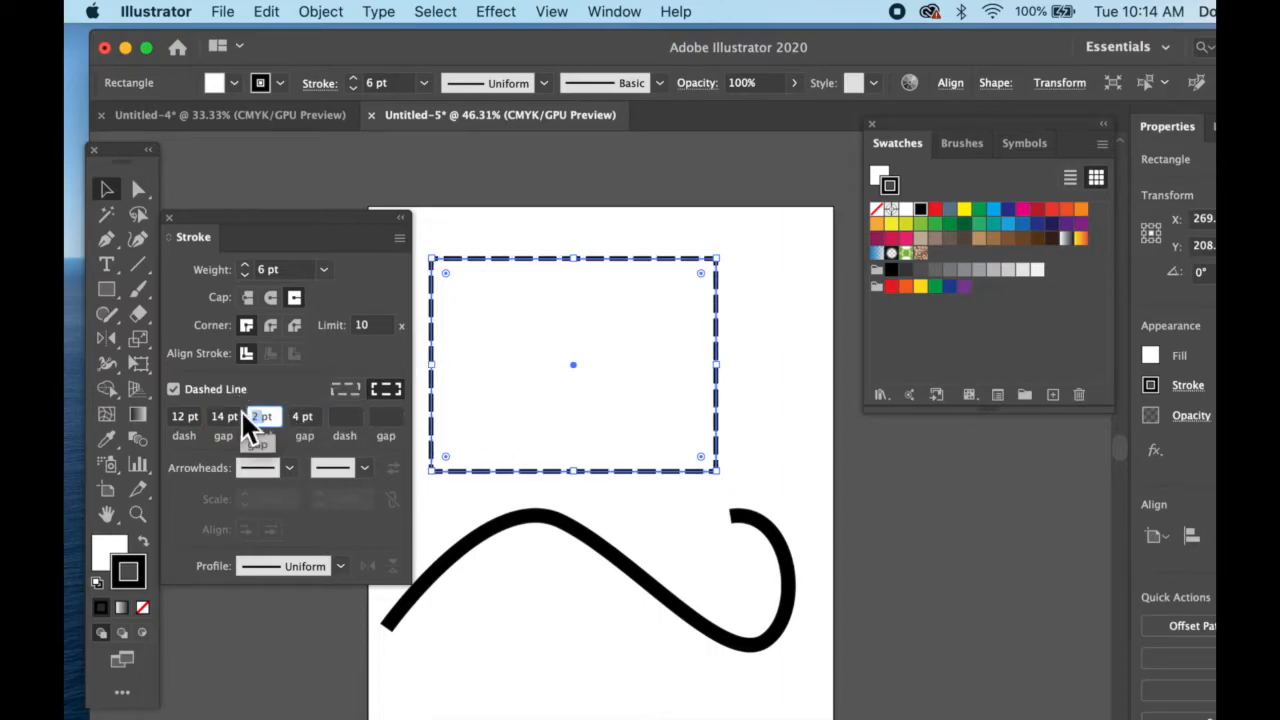
pyautogui.write('8')
pyautogui.press('Return')
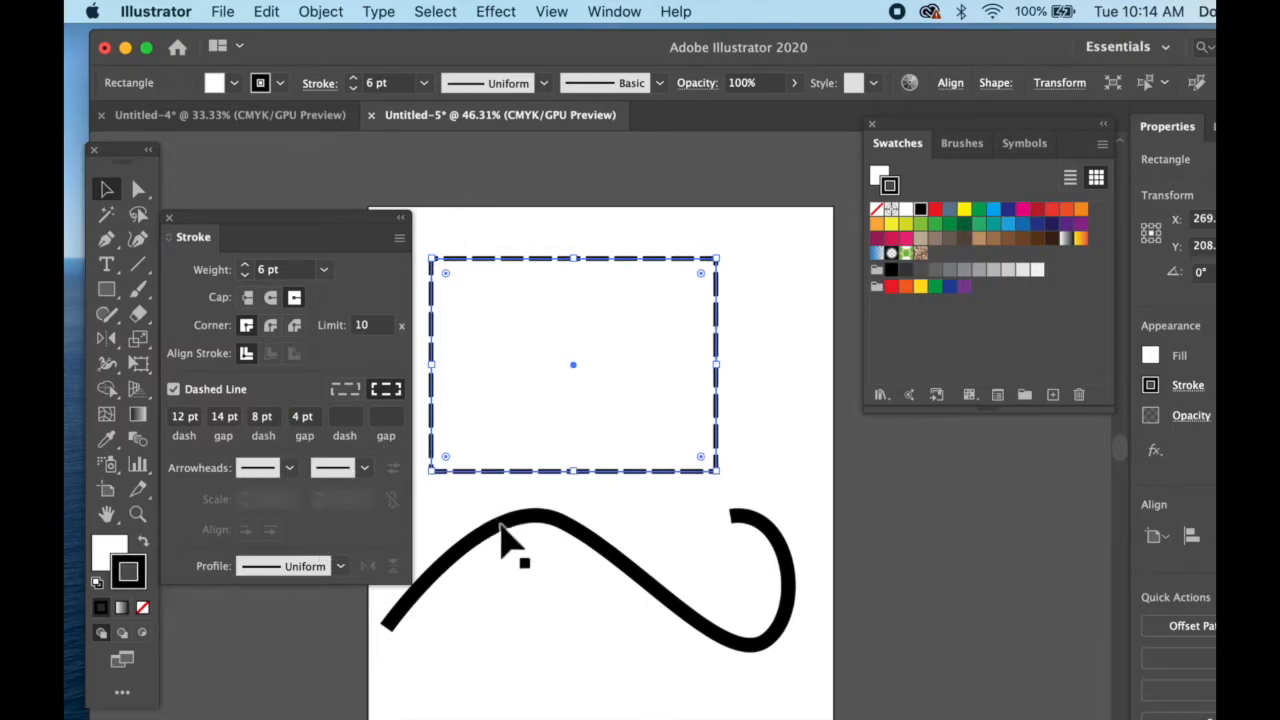
# Select the wavy path and add the Arrow 1 arrowhead to its start
pyautogui.click(502, 530)
pyautogui.click(288, 467)
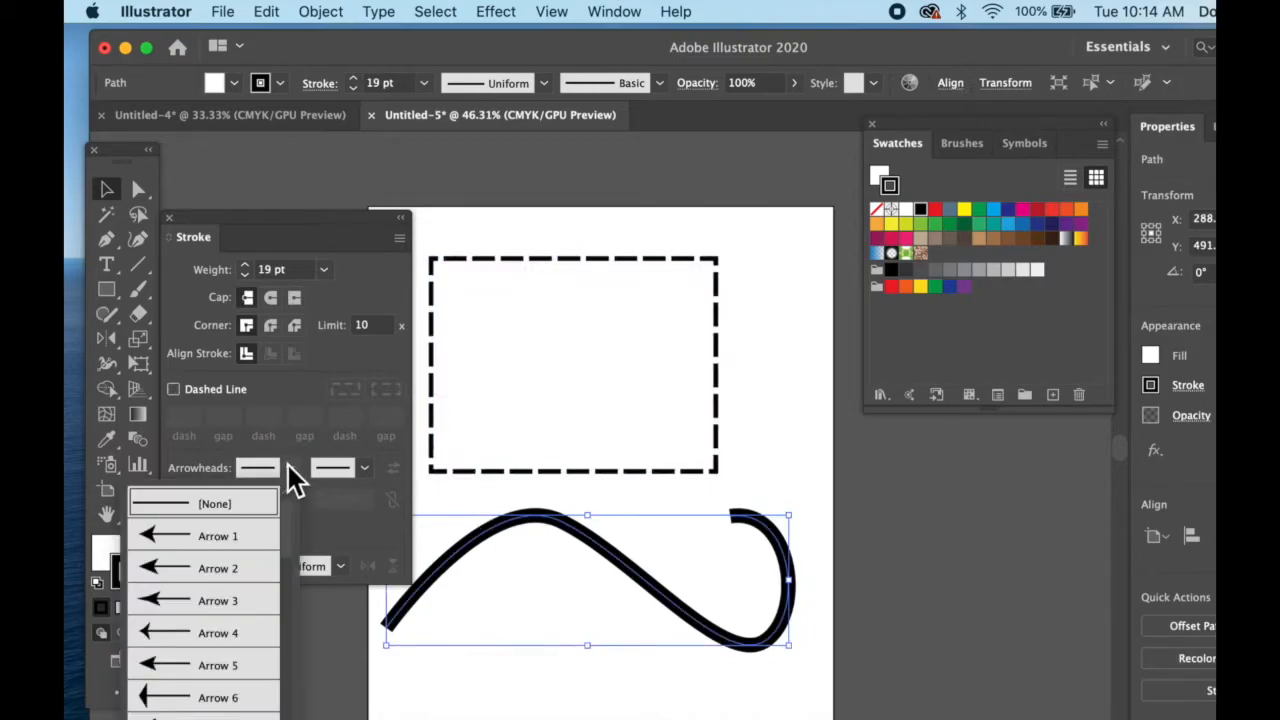
pyautogui.click(175, 536)
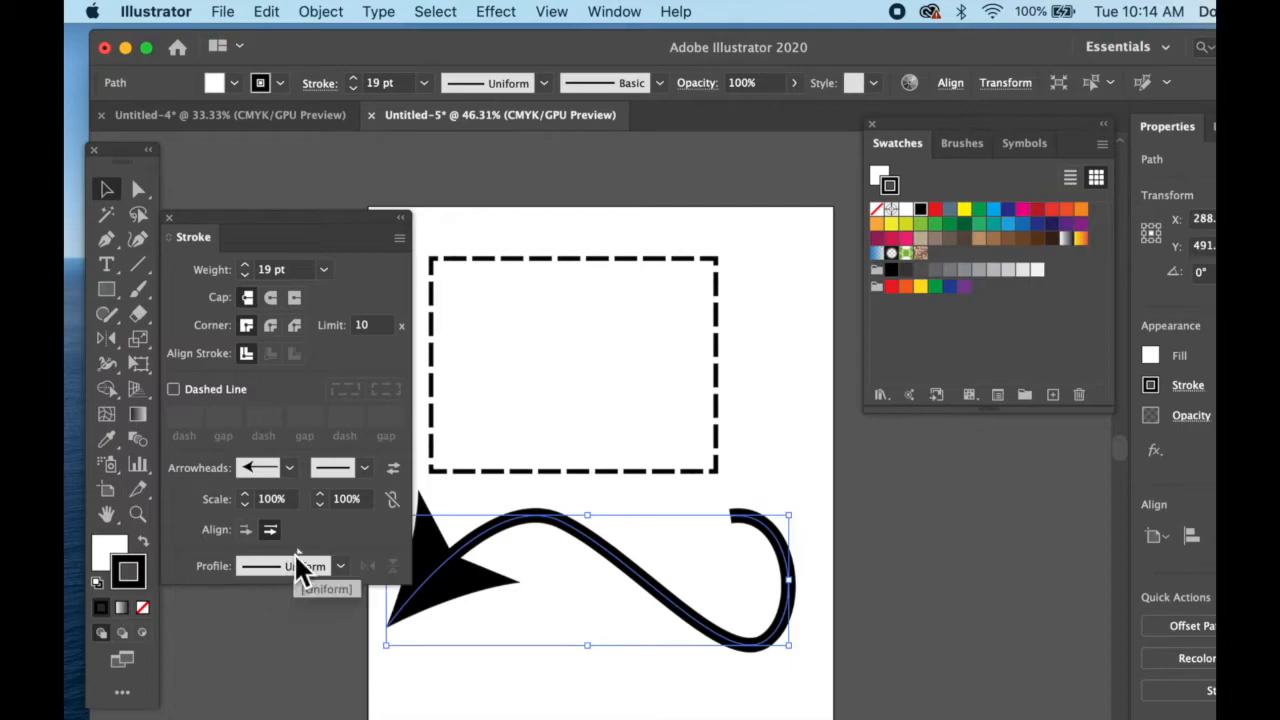
# Reduce the wavy path's stroke weight to 4 pt
pyautogui.click(354, 87)
pyautogui.click(354, 87)
pyautogui.click(354, 87)
pyautogui.click(354, 87)
pyautogui.click(354, 87)
pyautogui.click(354, 87)
pyautogui.click(354, 87)
pyautogui.click(354, 87)
pyautogui.click(354, 87)
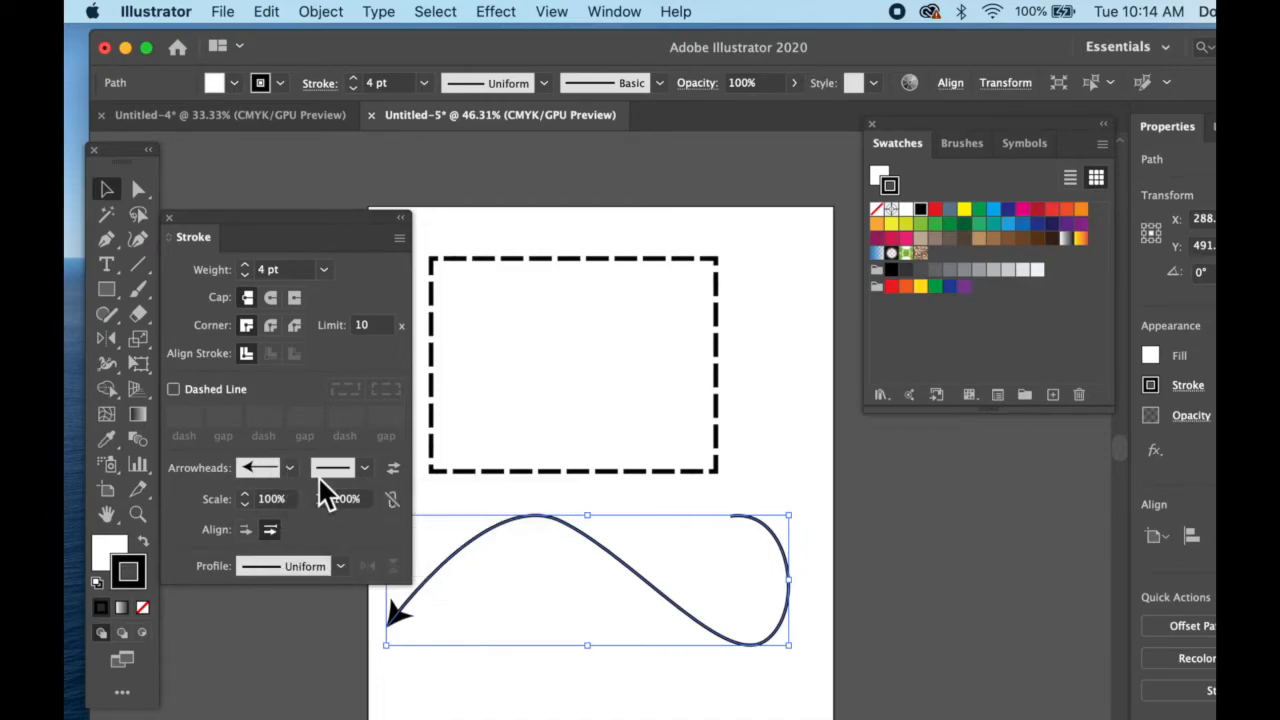
# Browse the arrowhead styles for the wavy path's other end and apply Arrow 1 there
pyautogui.click(364, 467)
pyautogui.scroll(-6, 298, 606)
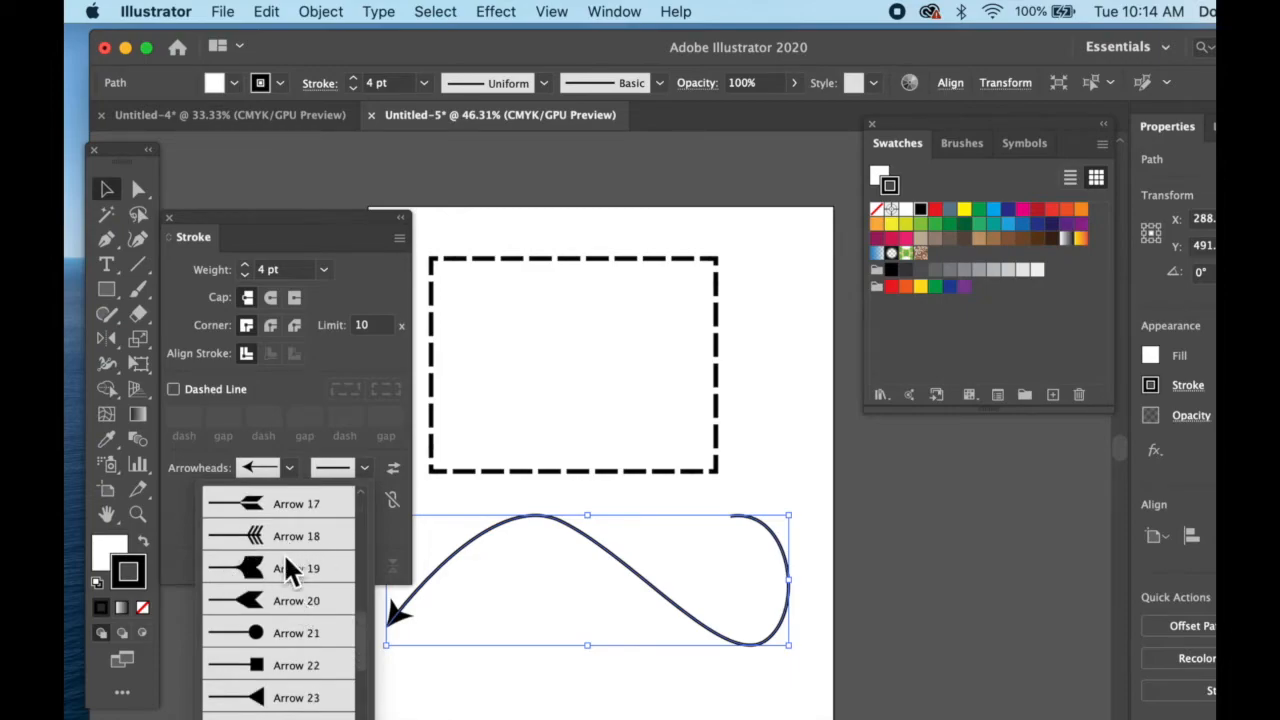
pyautogui.scroll(-2, 294, 590)
pyautogui.scroll(-3, 287, 642)
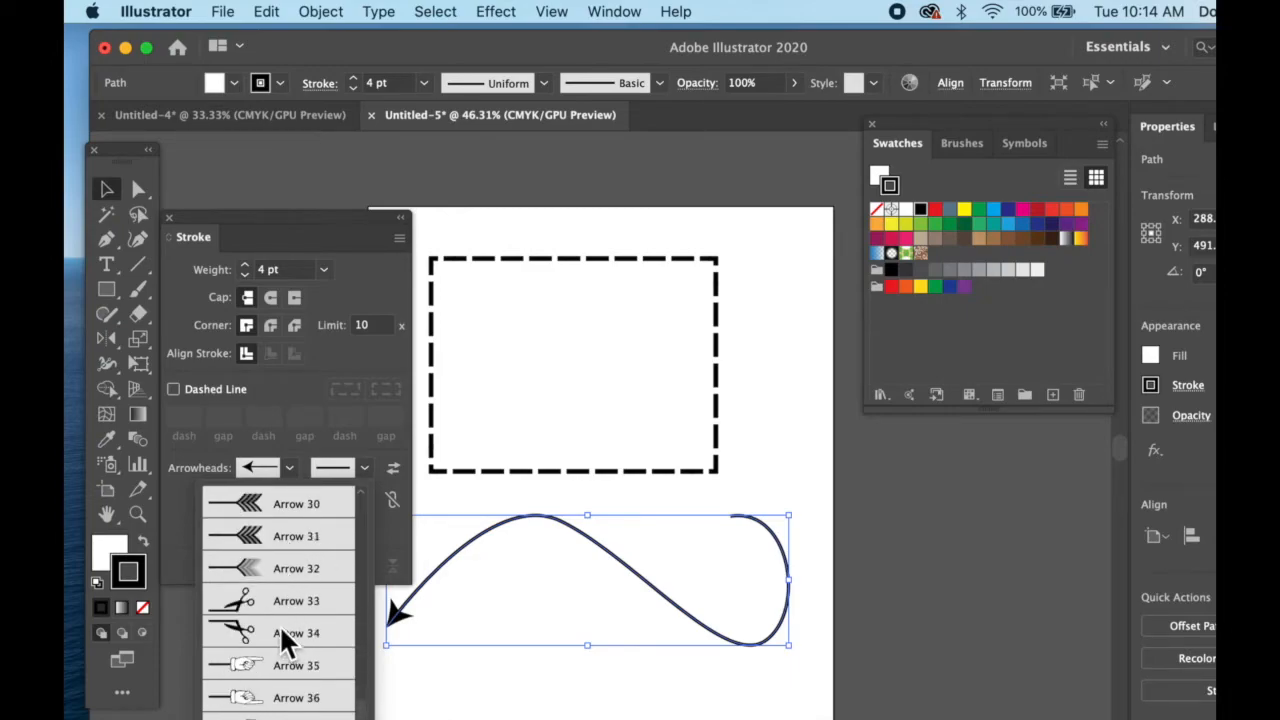
pyautogui.scroll(-1, 280, 617)
pyautogui.scroll(1, 284, 650)
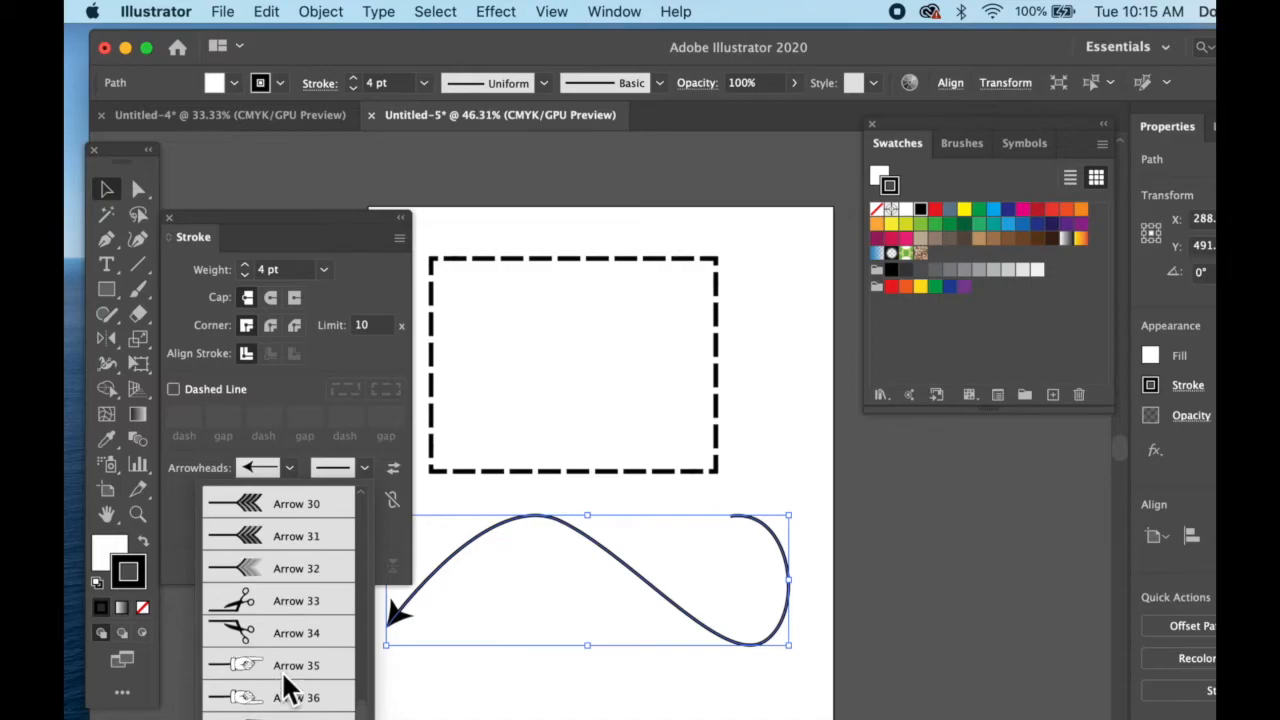
pyautogui.scroll(-1, 276, 690)
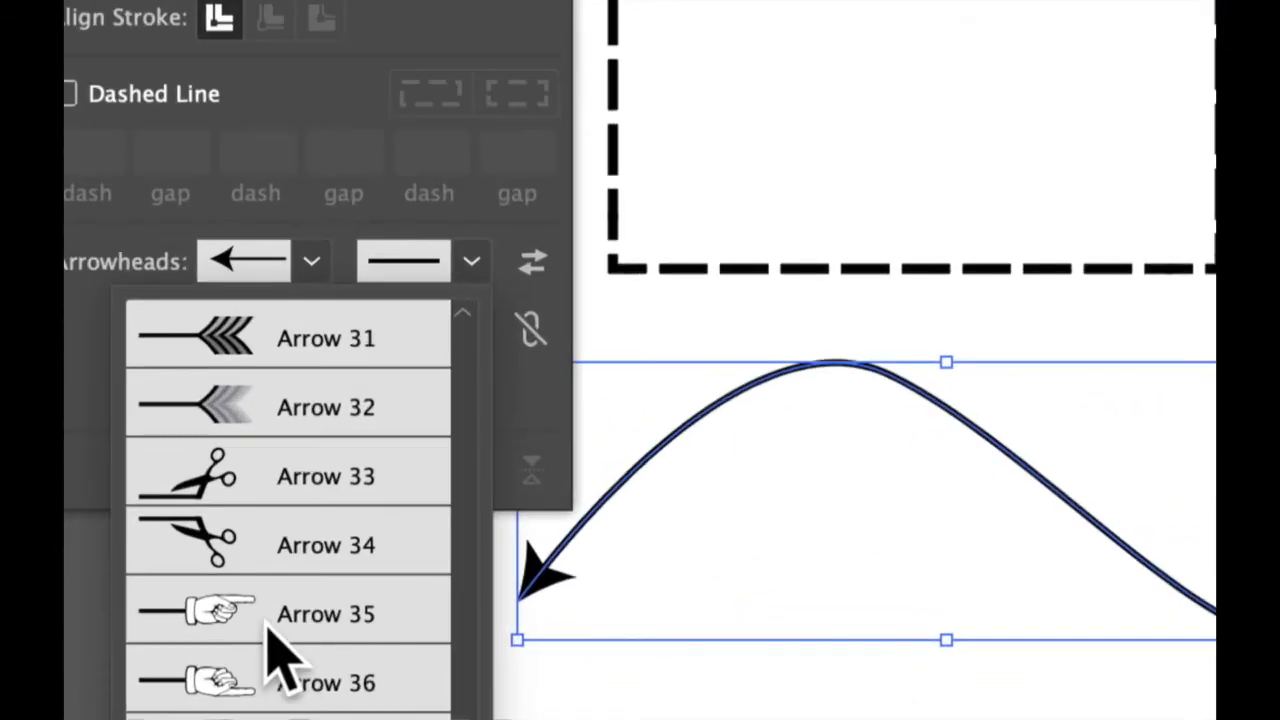
pyautogui.scroll(17, 272, 635)
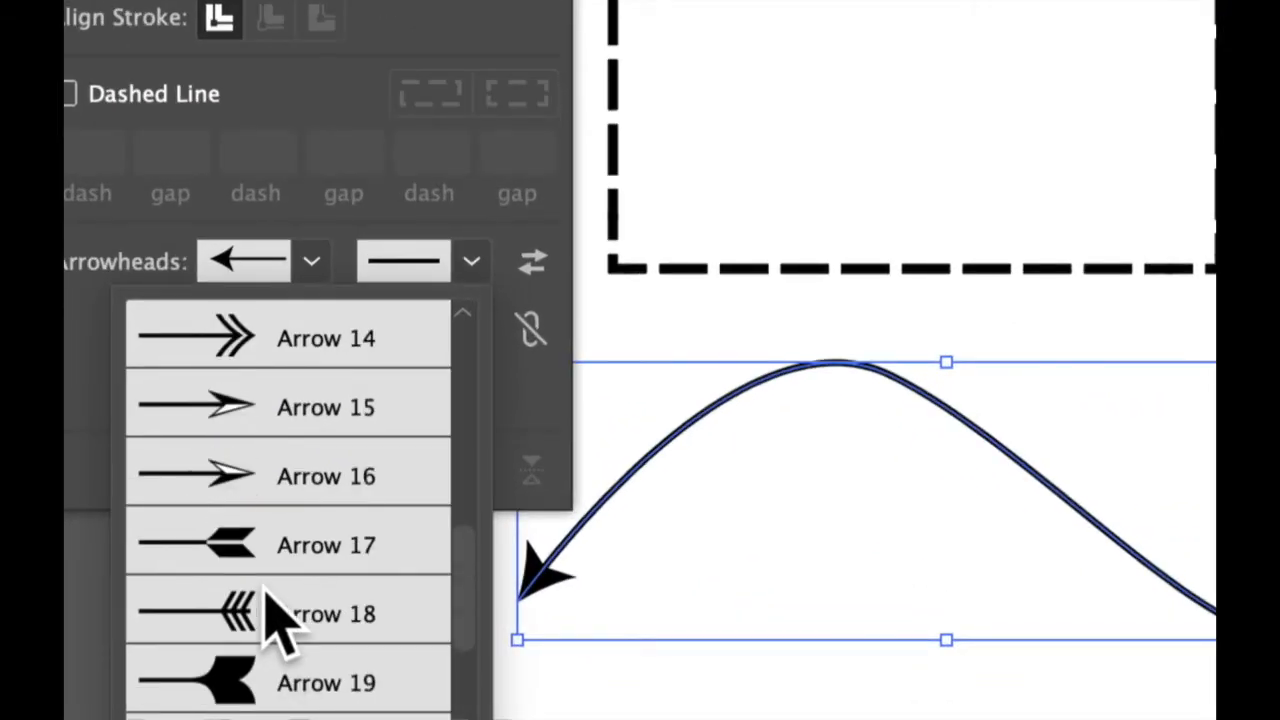
pyautogui.scroll(14, 276, 614)
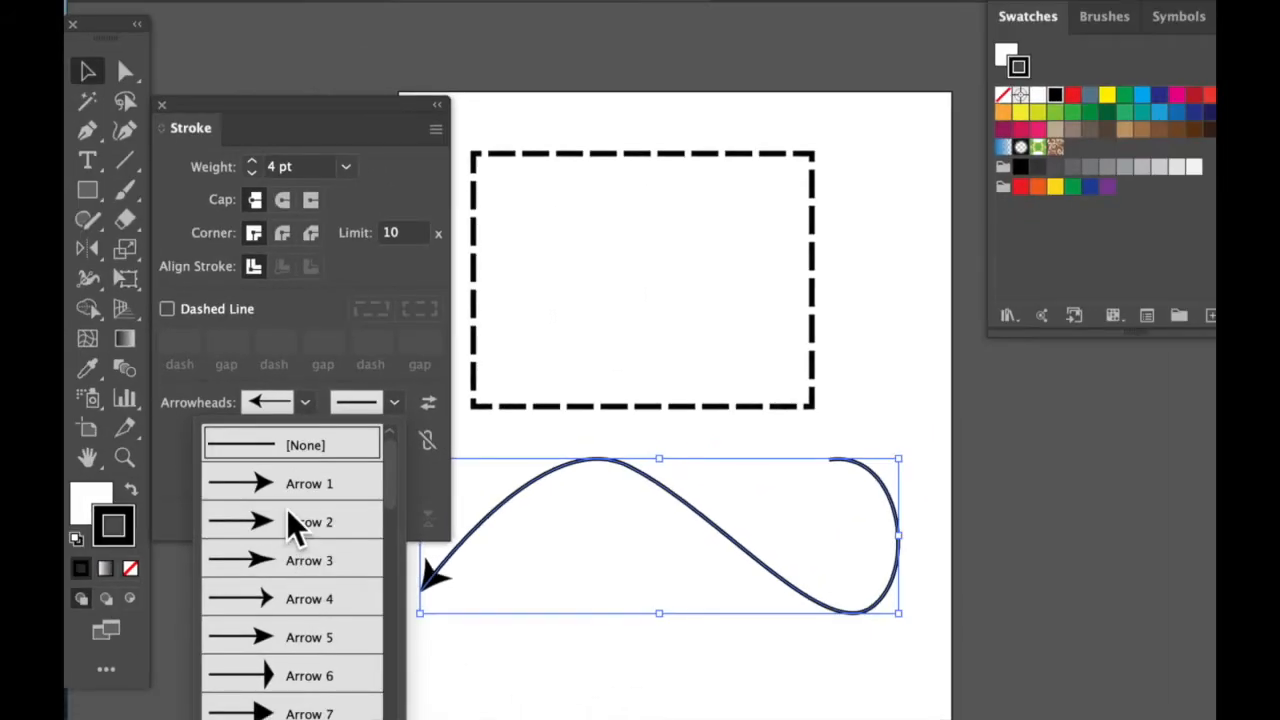
pyautogui.click(300, 477)
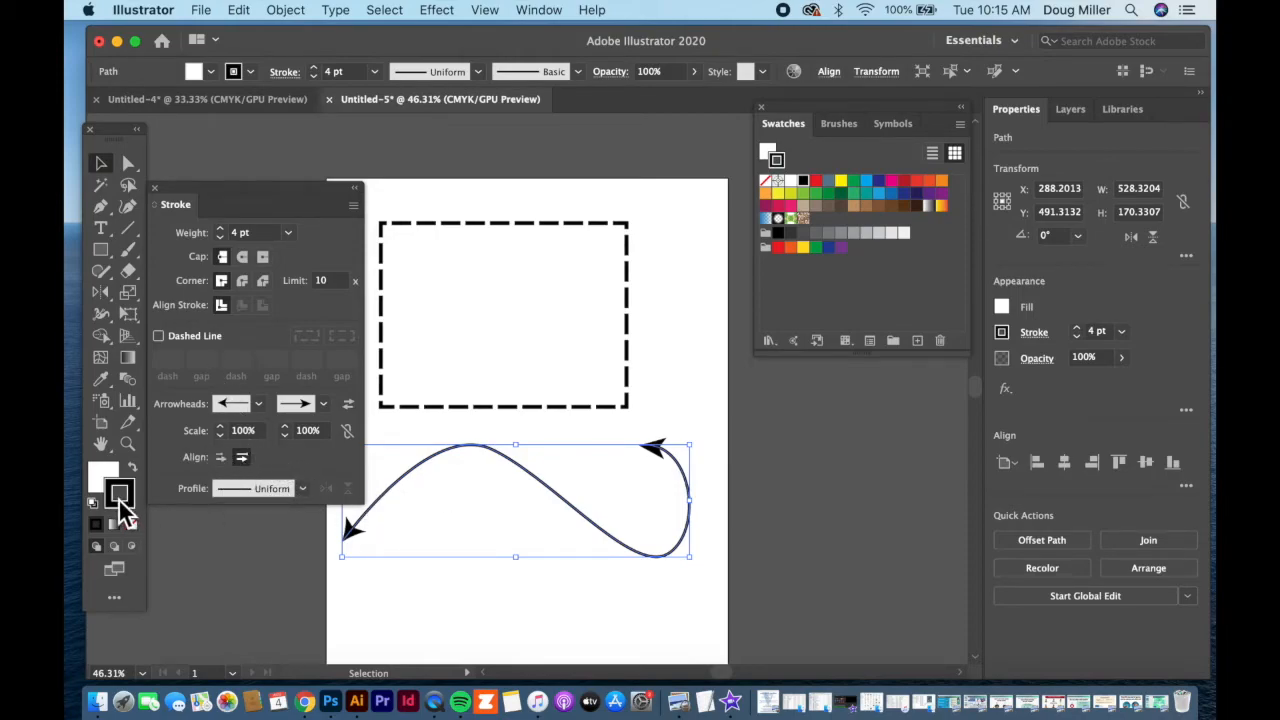
# Reset the wavy path to the default fill and stroke and raise its stroke weight to 12 pt
pyautogui.click(93, 503)
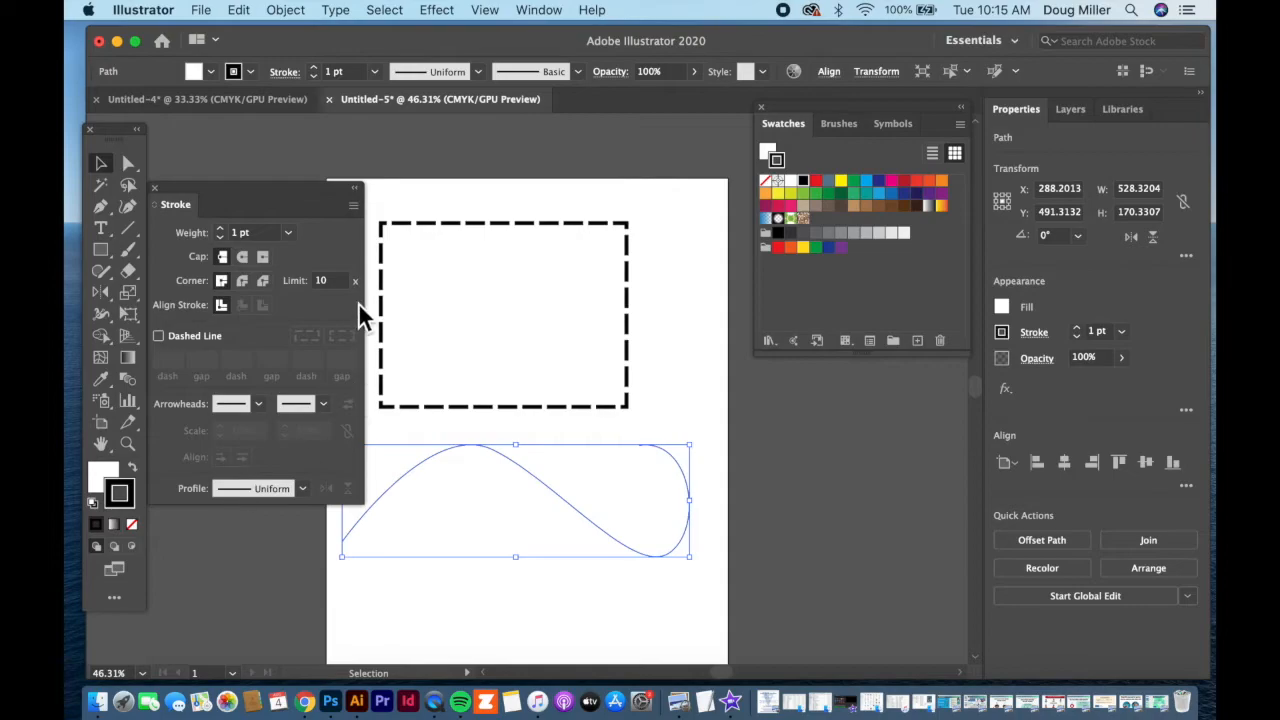
pyautogui.click(321, 71)
pyautogui.press('Up')
pyautogui.press('Up')
pyautogui.press('Up')
pyautogui.press('Up')
pyautogui.press('Up')
pyautogui.press('Up')
pyautogui.press('Up')
pyautogui.press('Up')
pyautogui.press('Up')
pyautogui.press('Up')
pyautogui.press('Up')
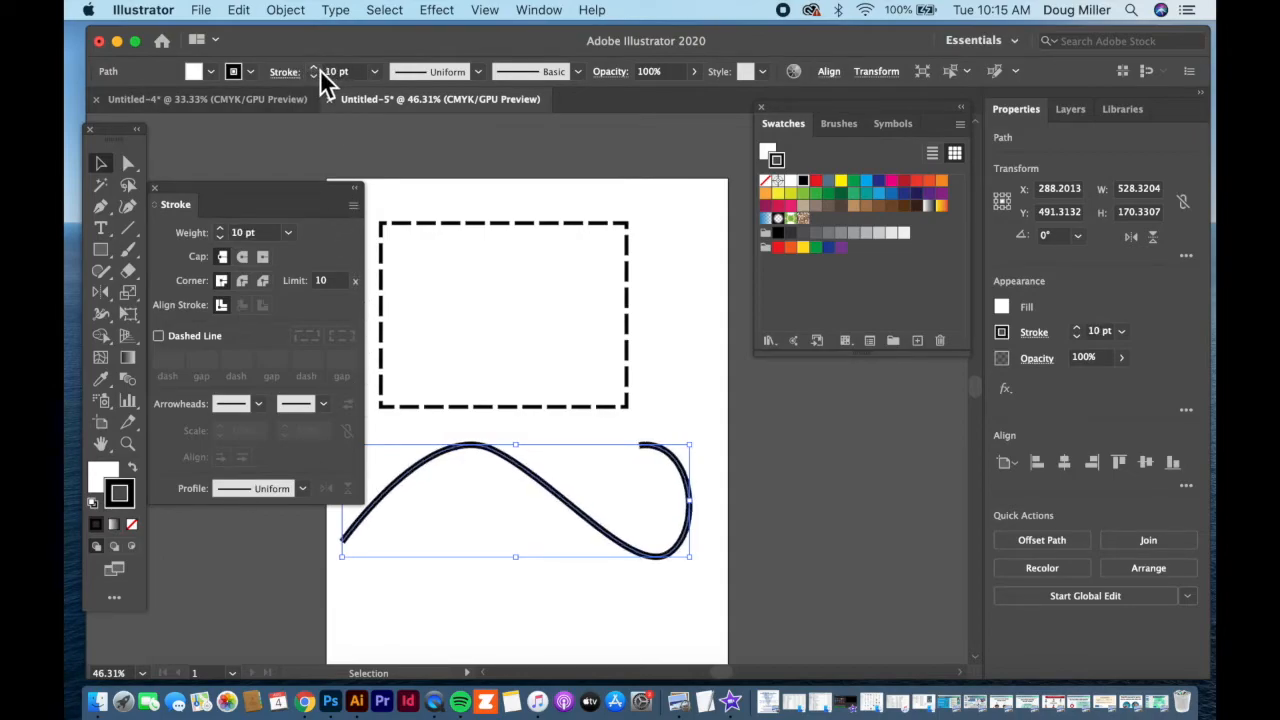
# Apply the width profile that tapers at both ends to the wavy path and shift the path slightly right and down
pyautogui.click(304, 489)
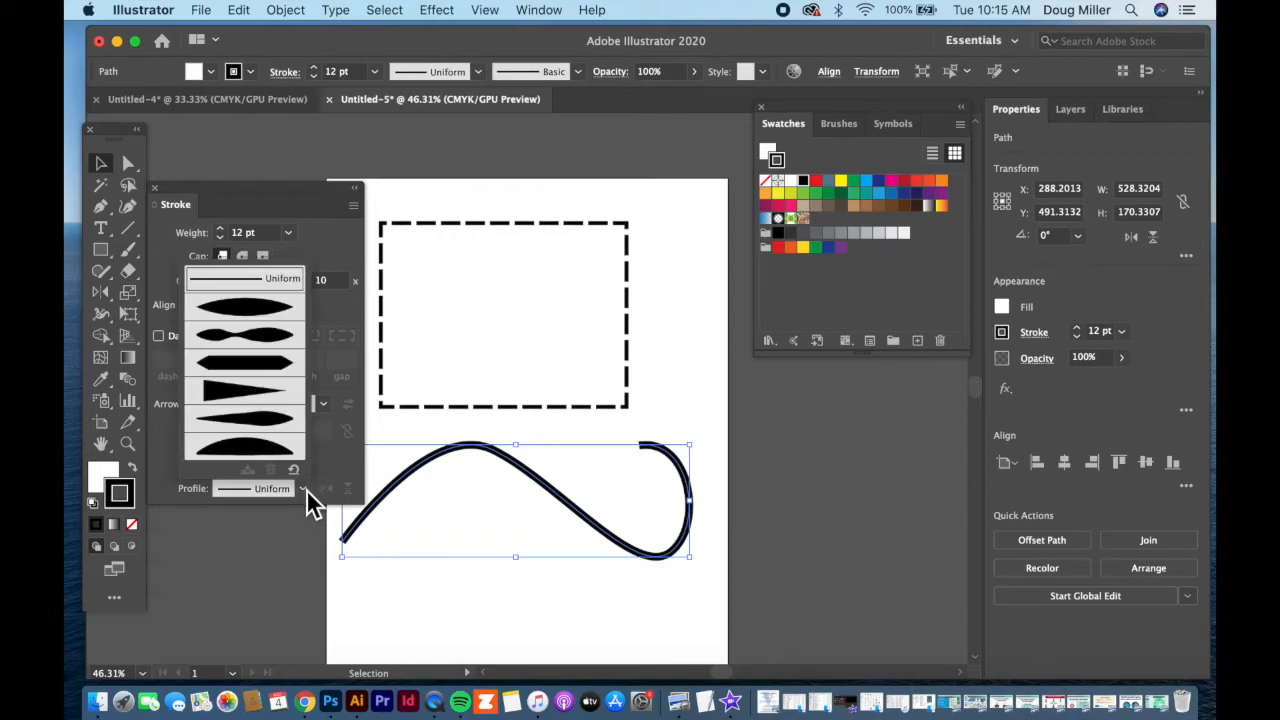
pyautogui.click(254, 323)
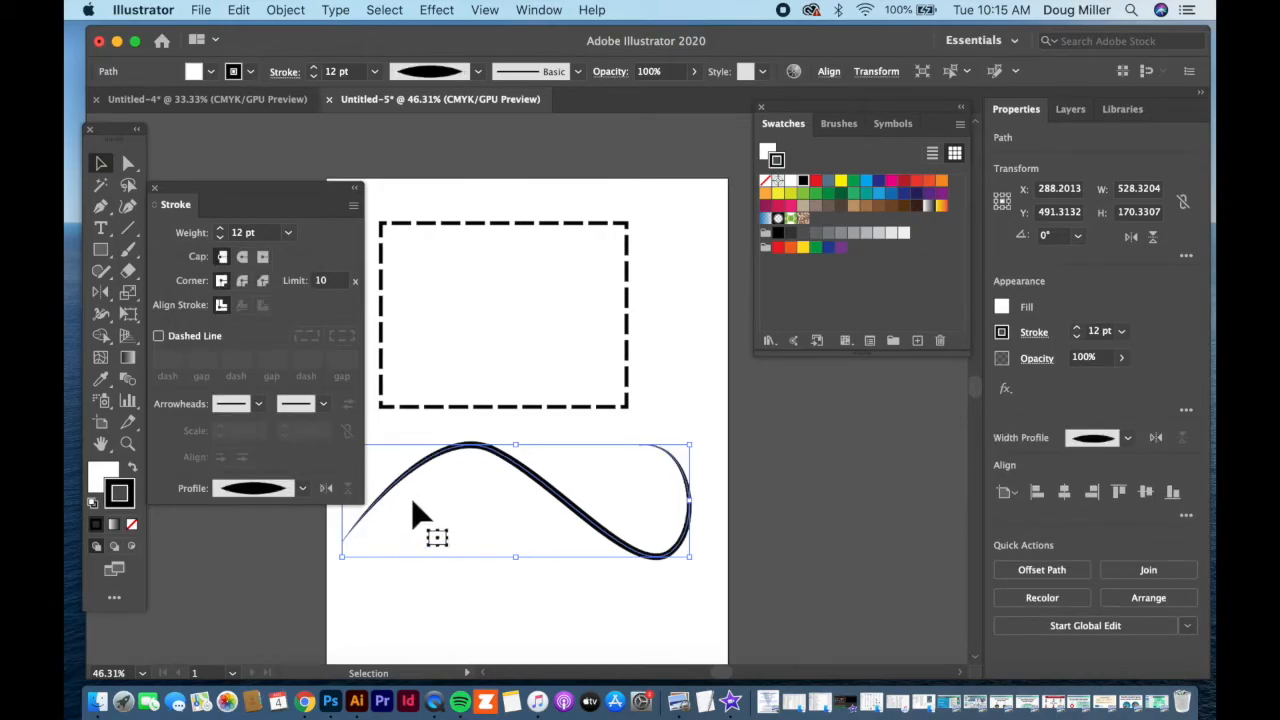
pyautogui.moveTo(557, 509); pyautogui.dragTo(577, 513)
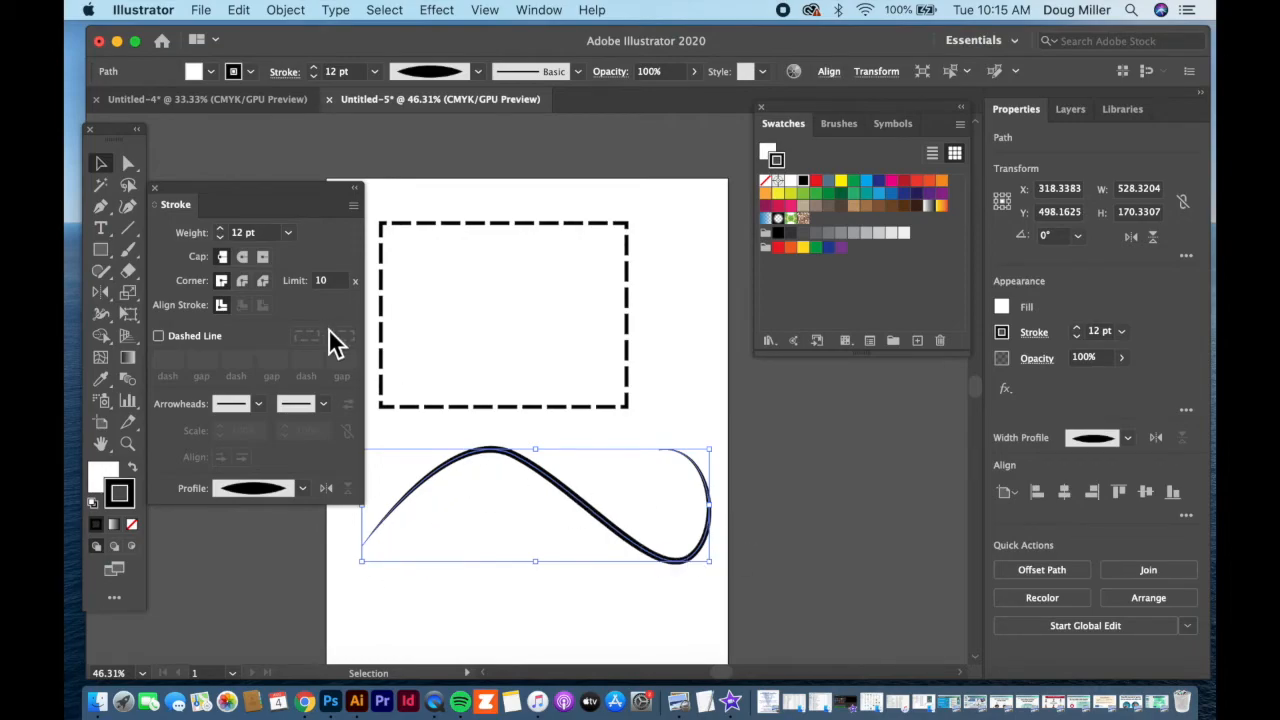
# Change the wavy path's width profile to the triangular one that tapers toward one end, and deselect the path
pyautogui.click(304, 488)
pyautogui.click(248, 395)
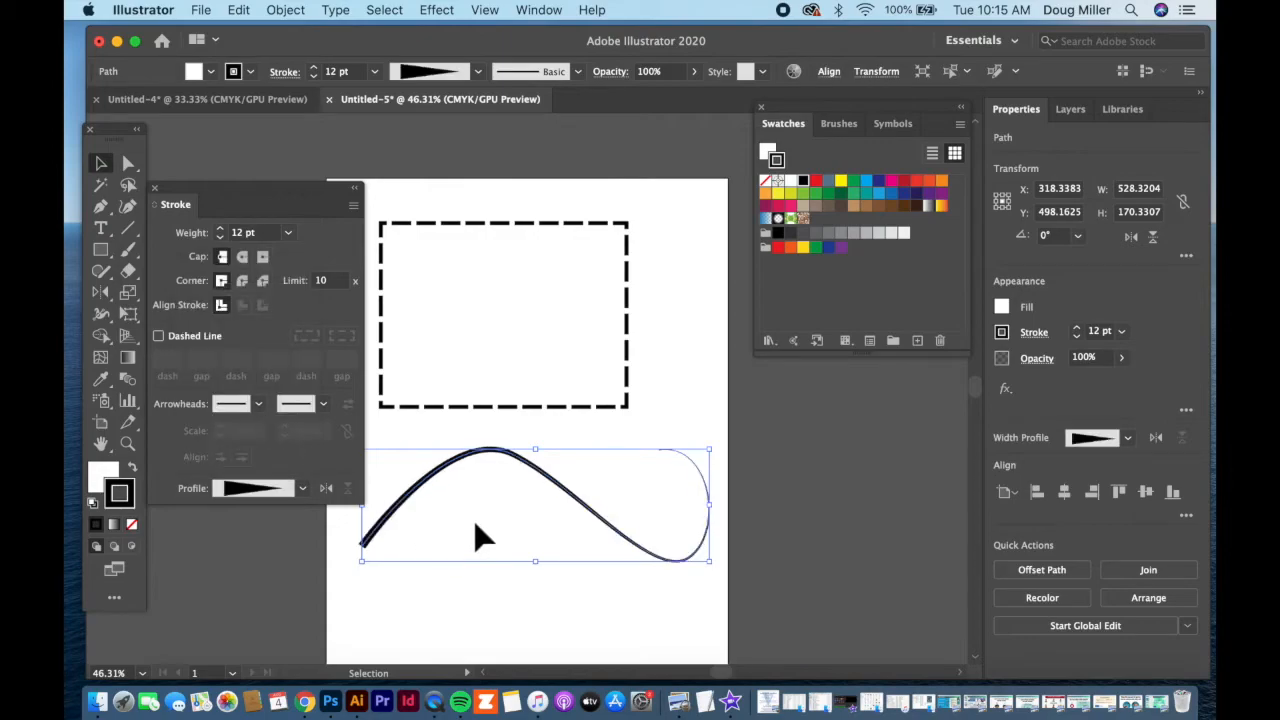
pyautogui.click(508, 615)
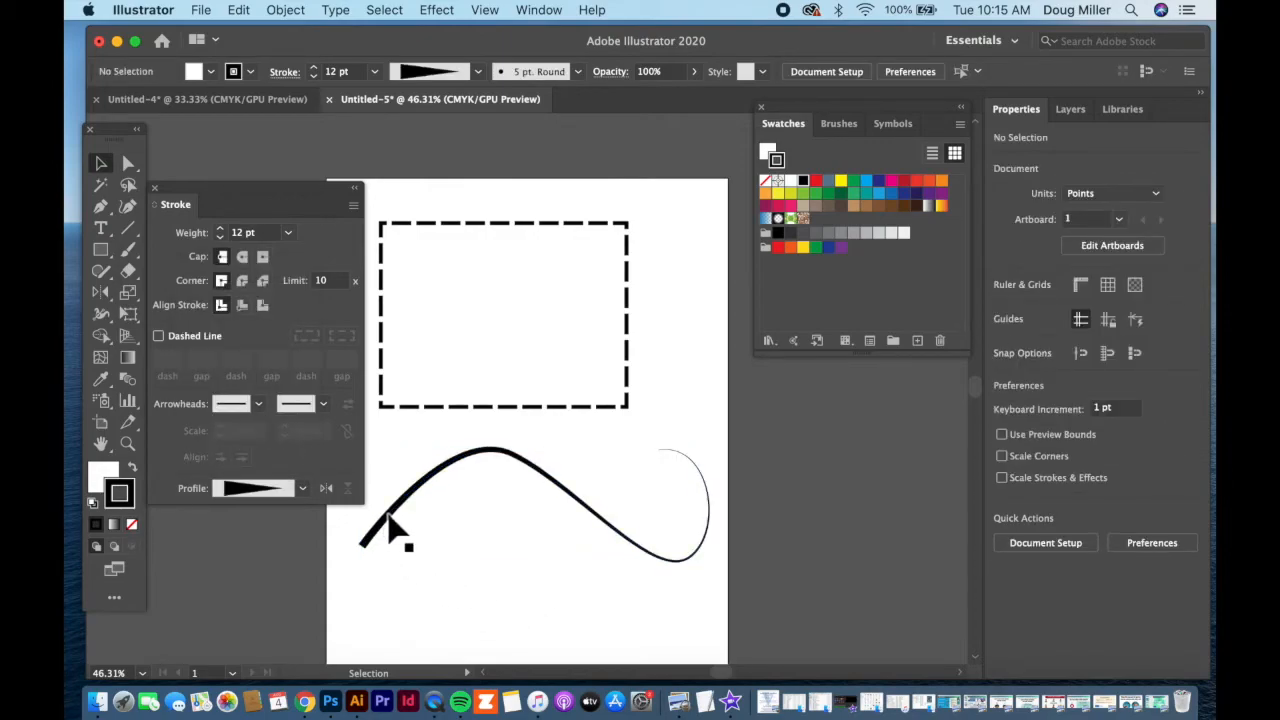
# Rotate the wavy path about 83° so it stands upright with the thick end down, and move it slightly up and right
pyautogui.click(389, 517)
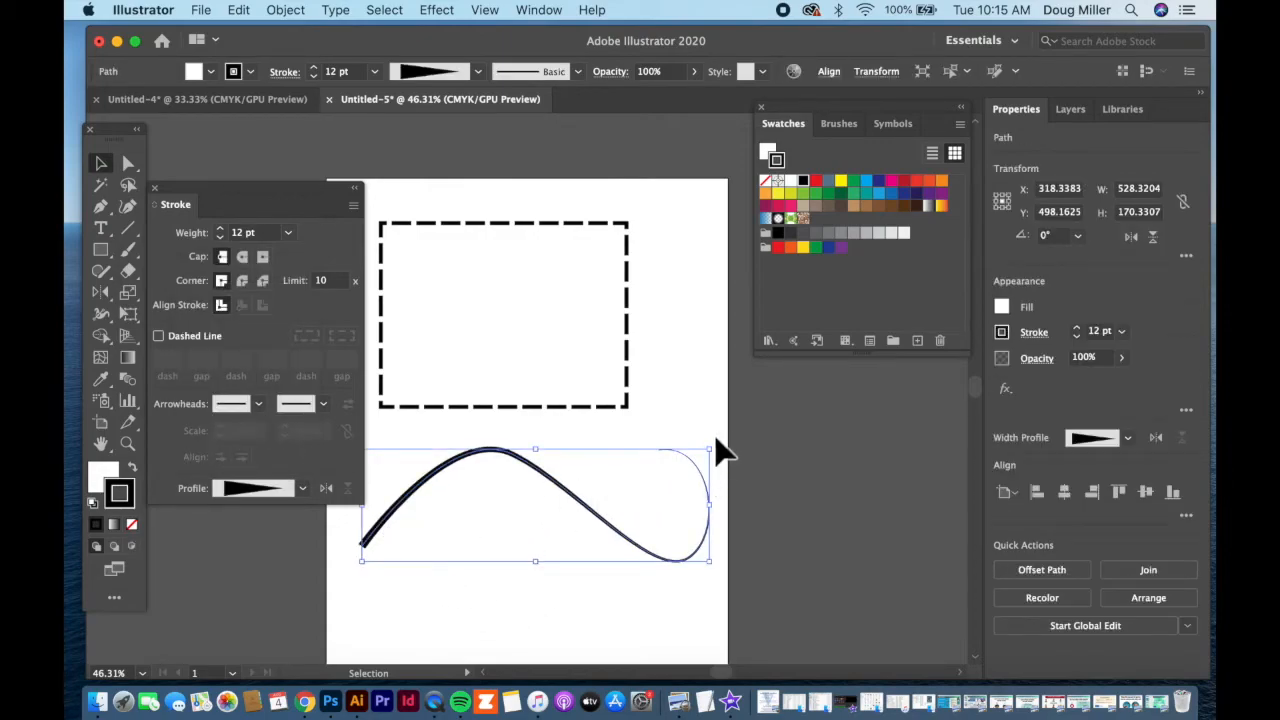
pyautogui.click(716, 442)
pyautogui.click(701, 474)
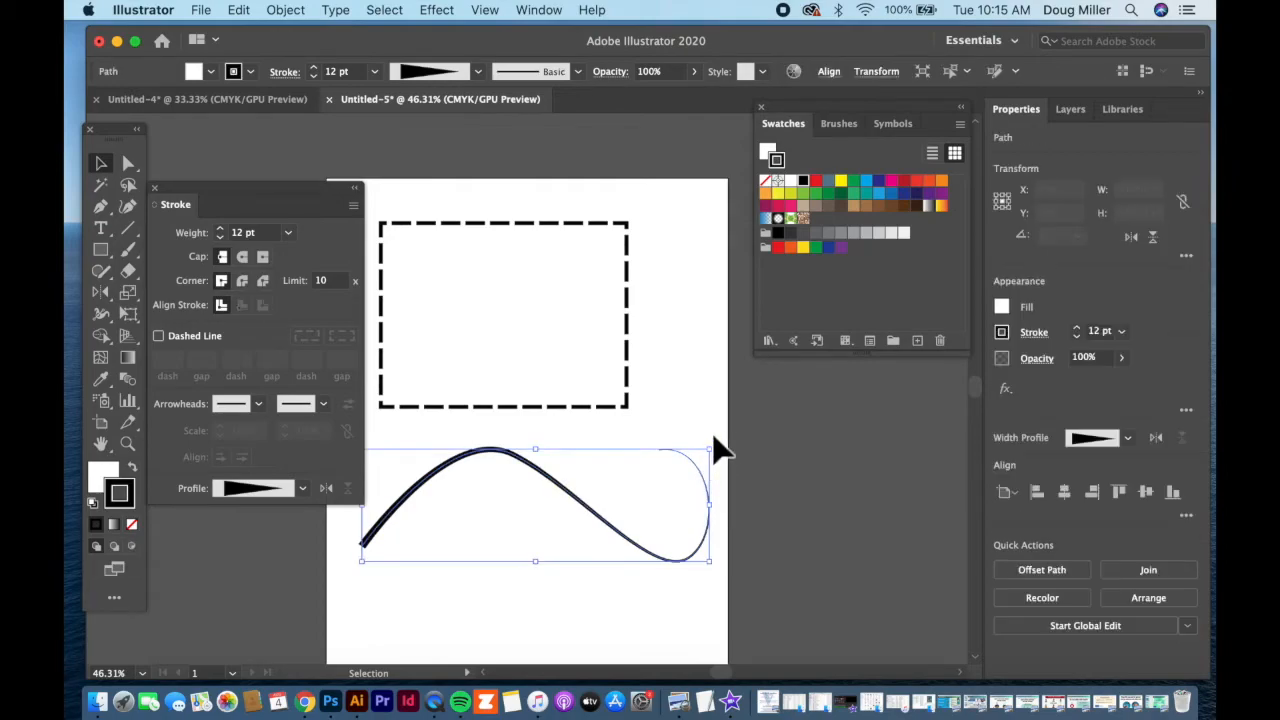
pyautogui.moveTo(725, 446); pyautogui.dragTo(491, 392)
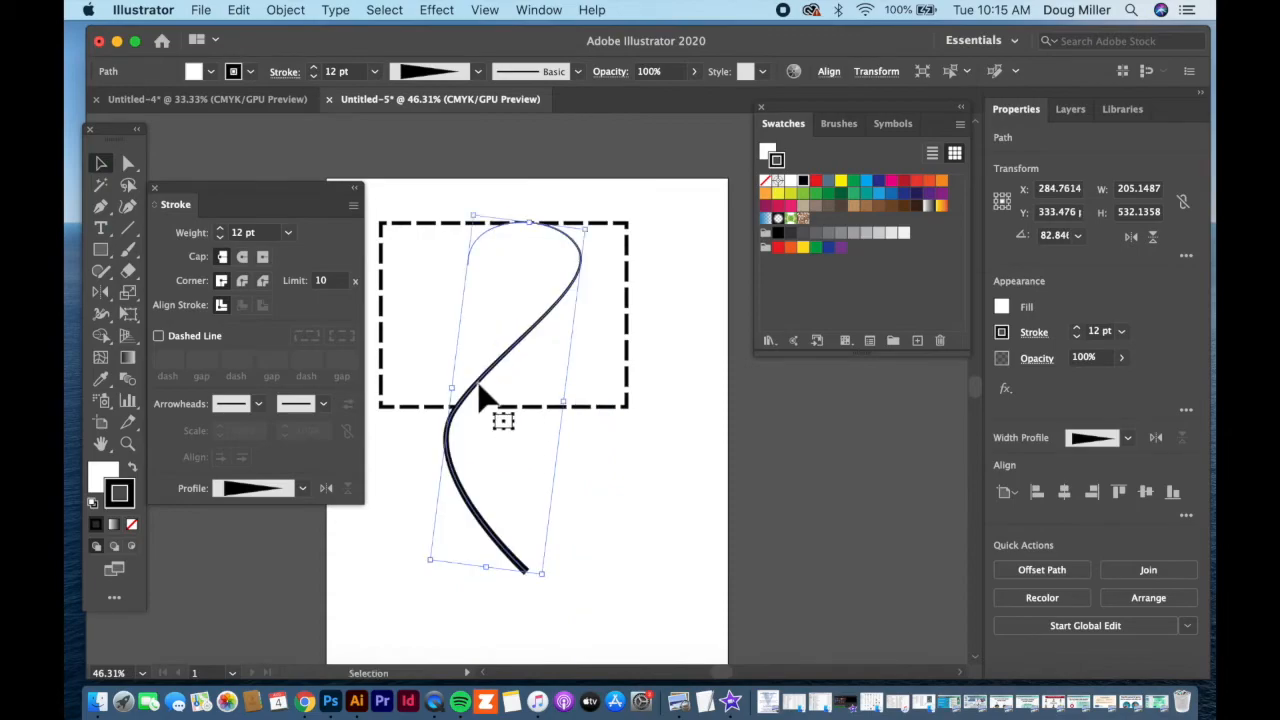
pyautogui.click(539, 562)
pyautogui.moveTo(493, 540)
pyautogui.mouseDown()
pyautogui.moveTo(539, 581)
pyautogui.moveTo(476, 562)
pyautogui.moveTo(508, 484)
pyautogui.moveTo(502, 517)
pyautogui.mouseUp()
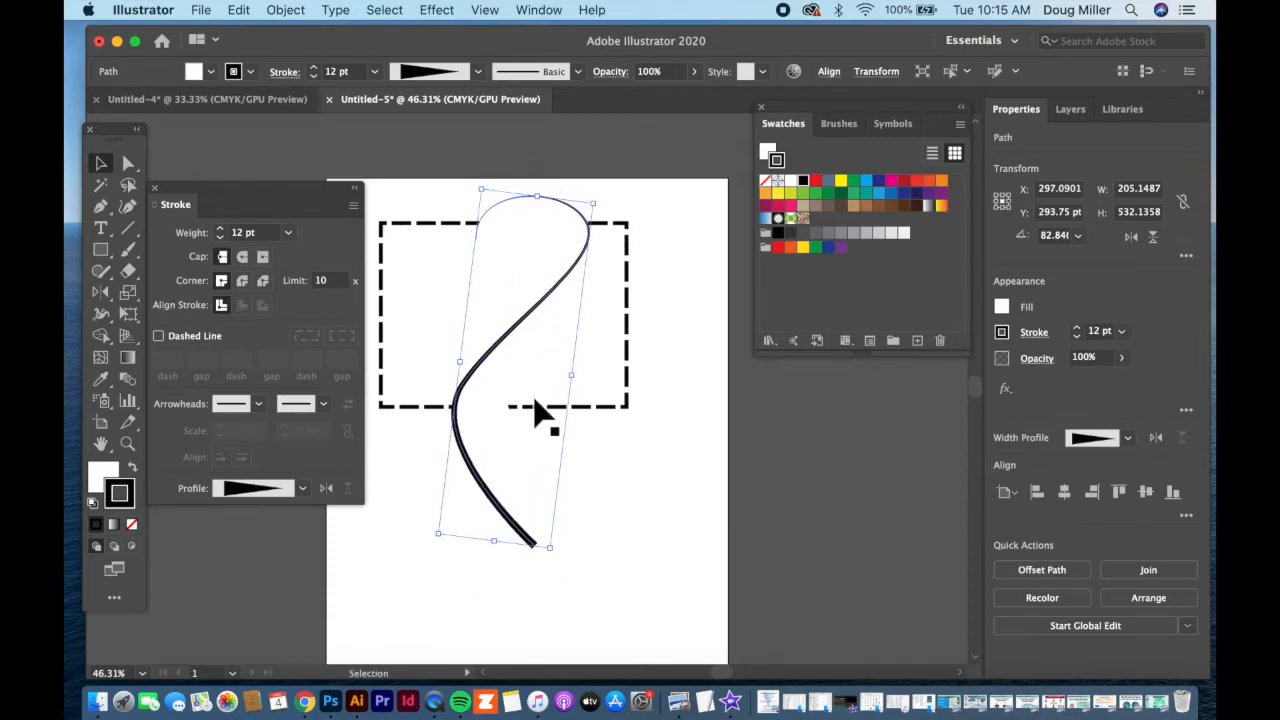
# Remove the wavy path's fill and move the path lower on the artboard
pyautogui.click(108, 476)
pyautogui.click(132, 525)
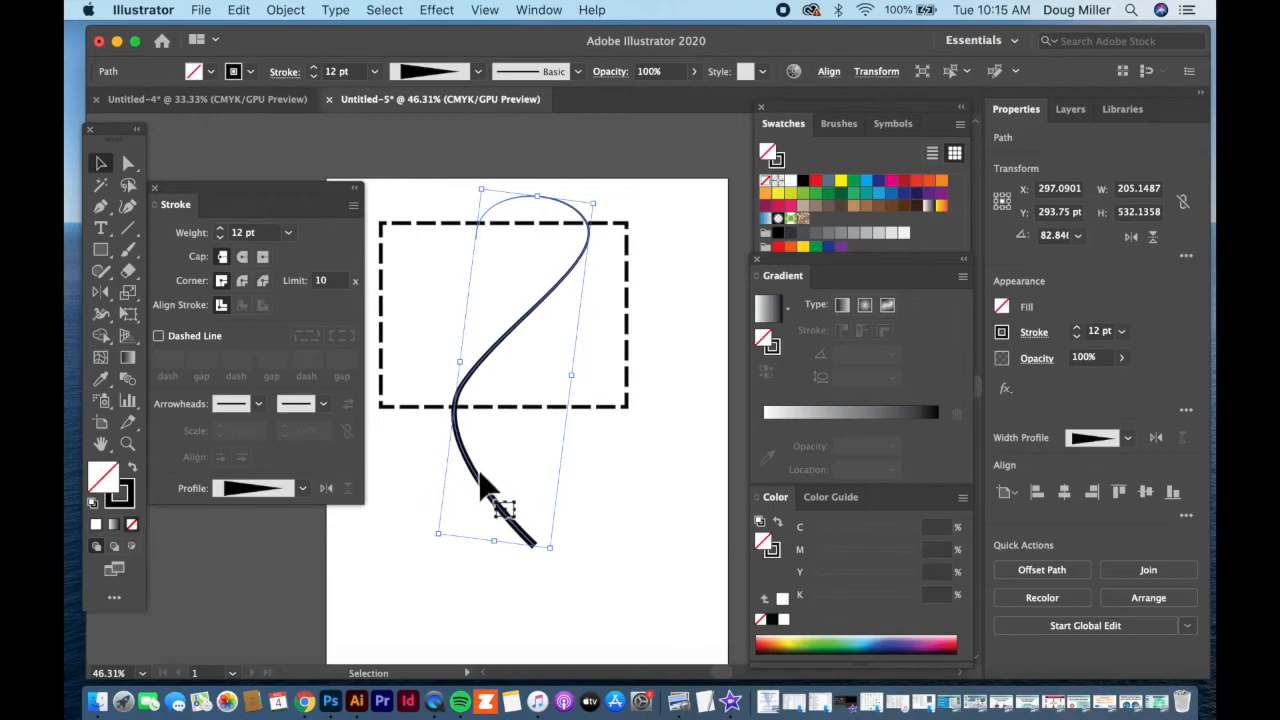
pyautogui.moveTo(491, 500); pyautogui.dragTo(476, 581)
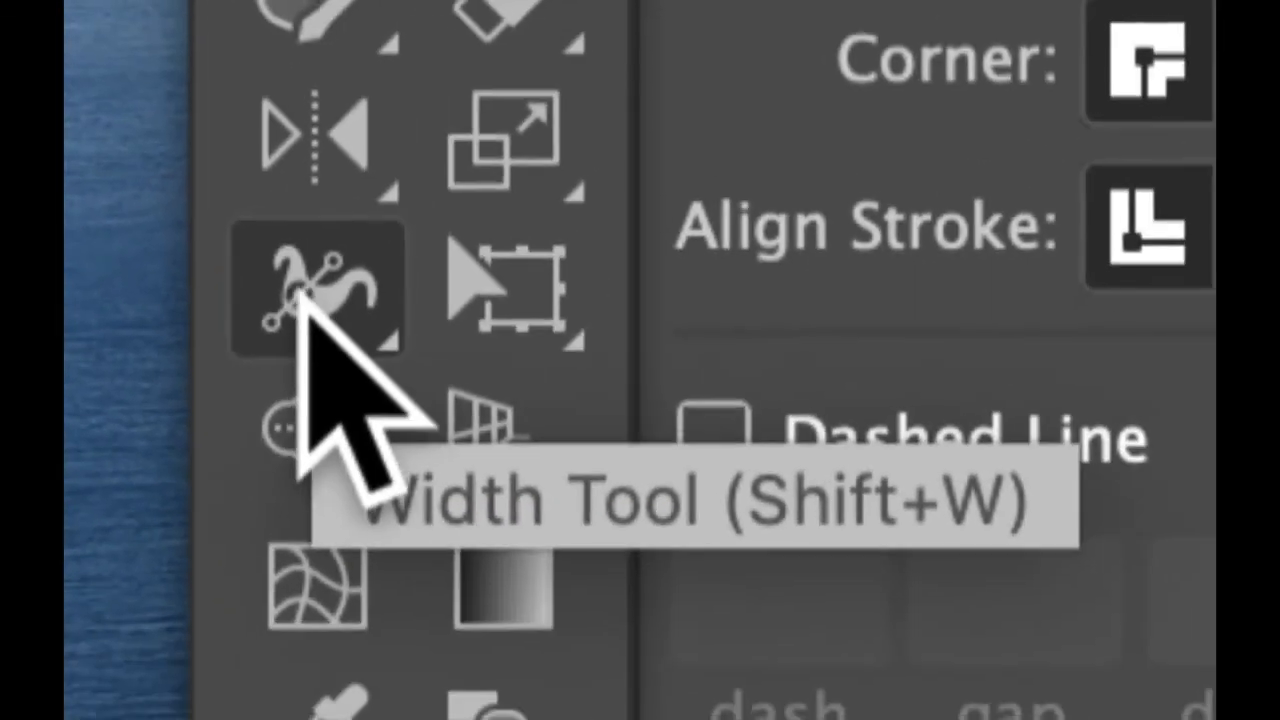
# With the Width tool, widen the path's lower end to about 74 pt and adjust the stroke width at the lower bend, middle and upper curve
pyautogui.click(305, 292)
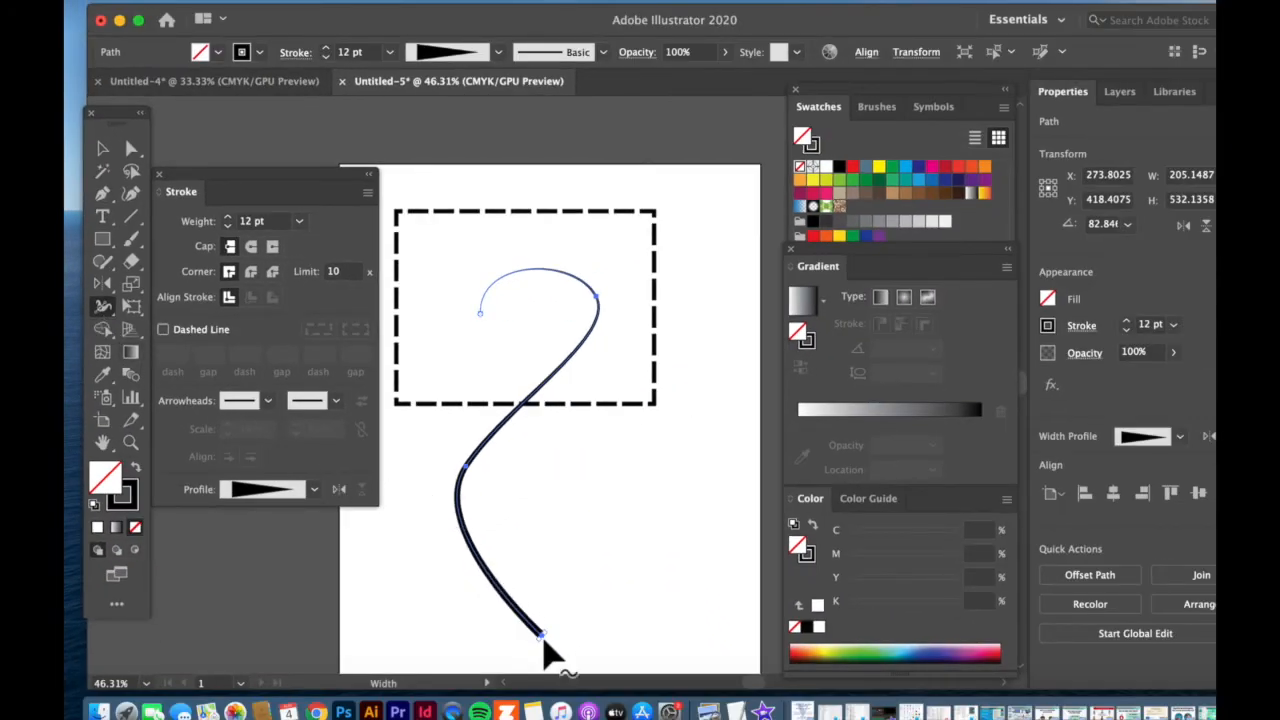
pyautogui.moveTo(545, 645)
pyautogui.mouseDown()
pyautogui.moveTo(566, 650)
pyautogui.moveTo(565, 635)
pyautogui.mouseUp()
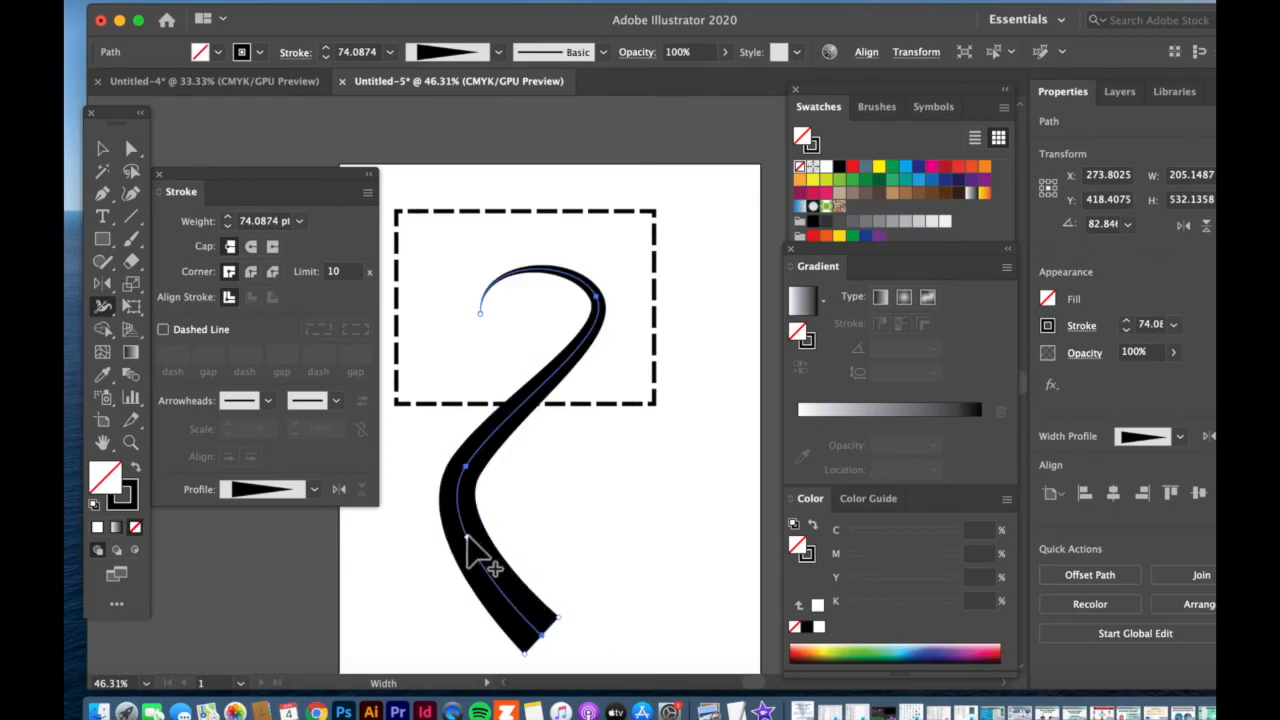
pyautogui.moveTo(470, 552); pyautogui.dragTo(545, 416)
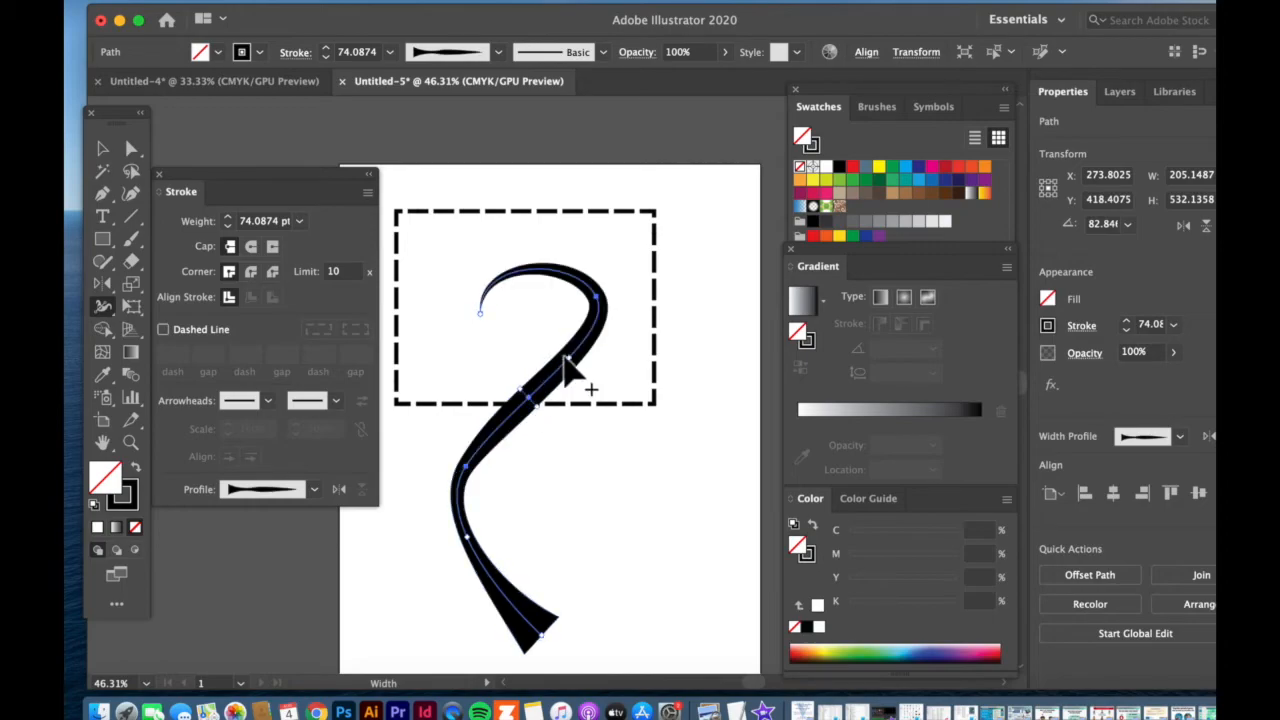
pyautogui.moveTo(560, 272); pyautogui.dragTo(521, 318)
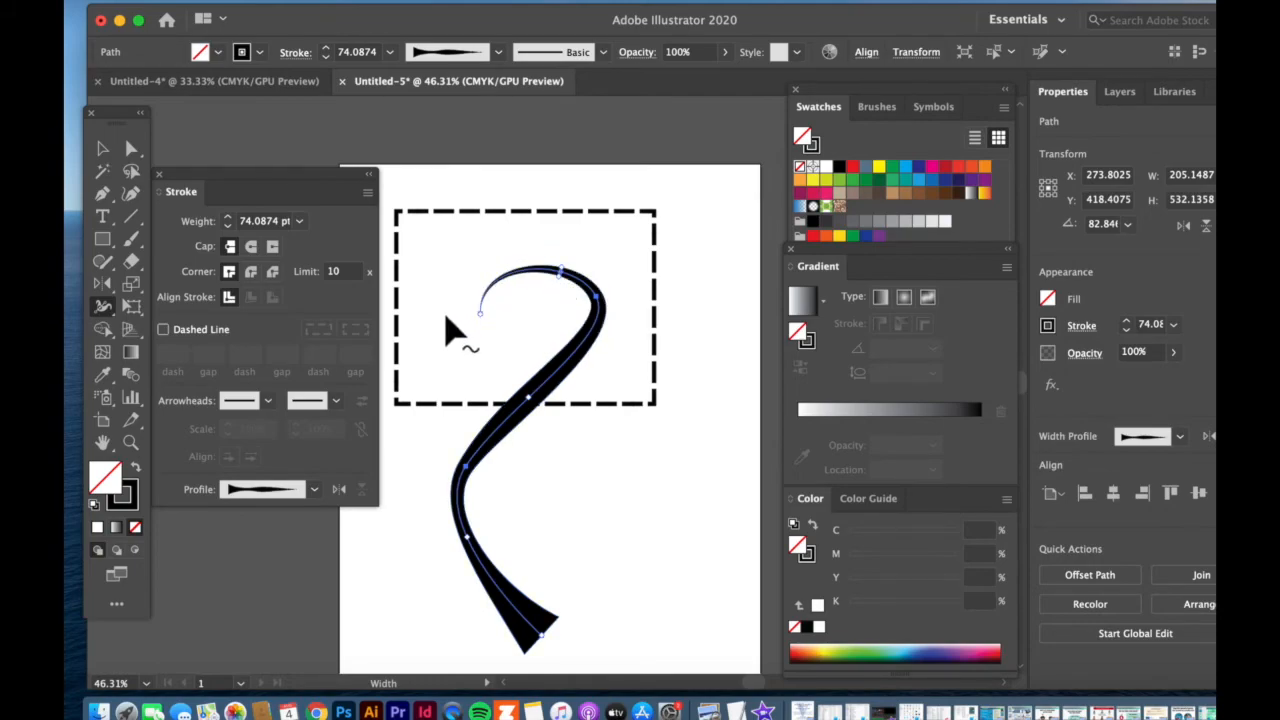
# Reshape the wavy path's lower bend with the Direct Selection tool by pulling the anchor's upper handle outward
pyautogui.click(131, 148)
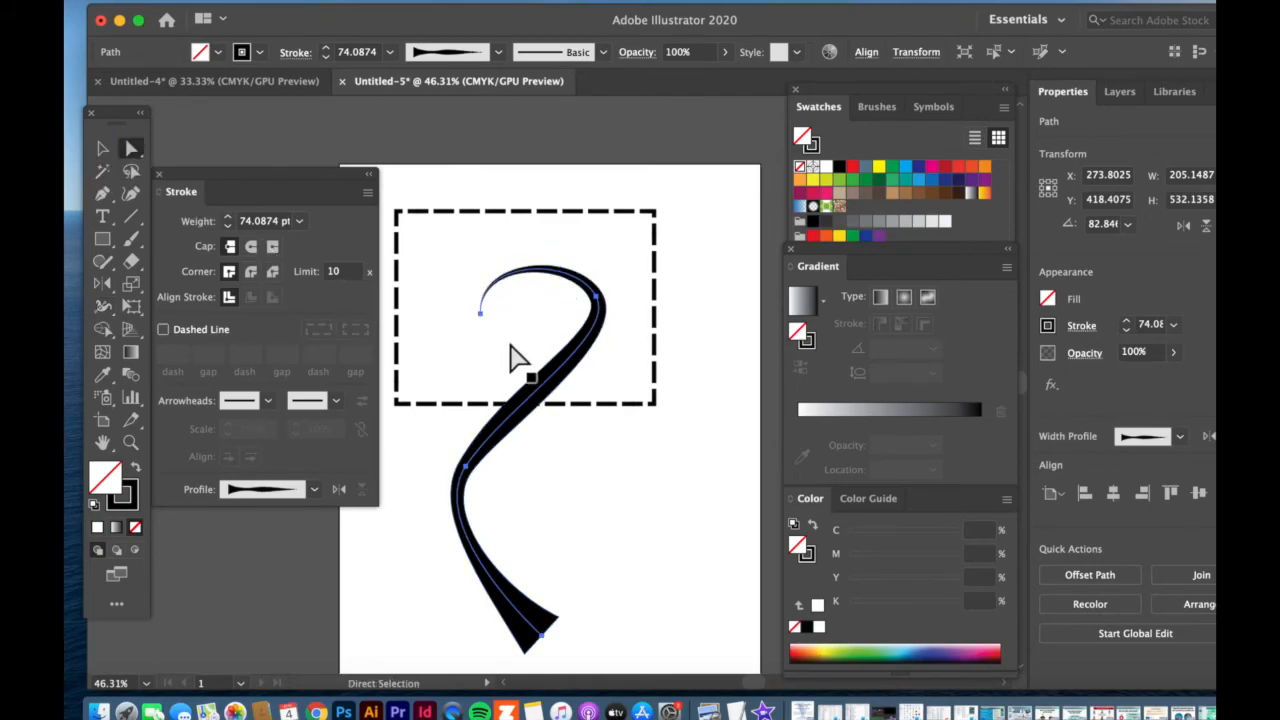
pyautogui.click(528, 405)
pyautogui.click(506, 437)
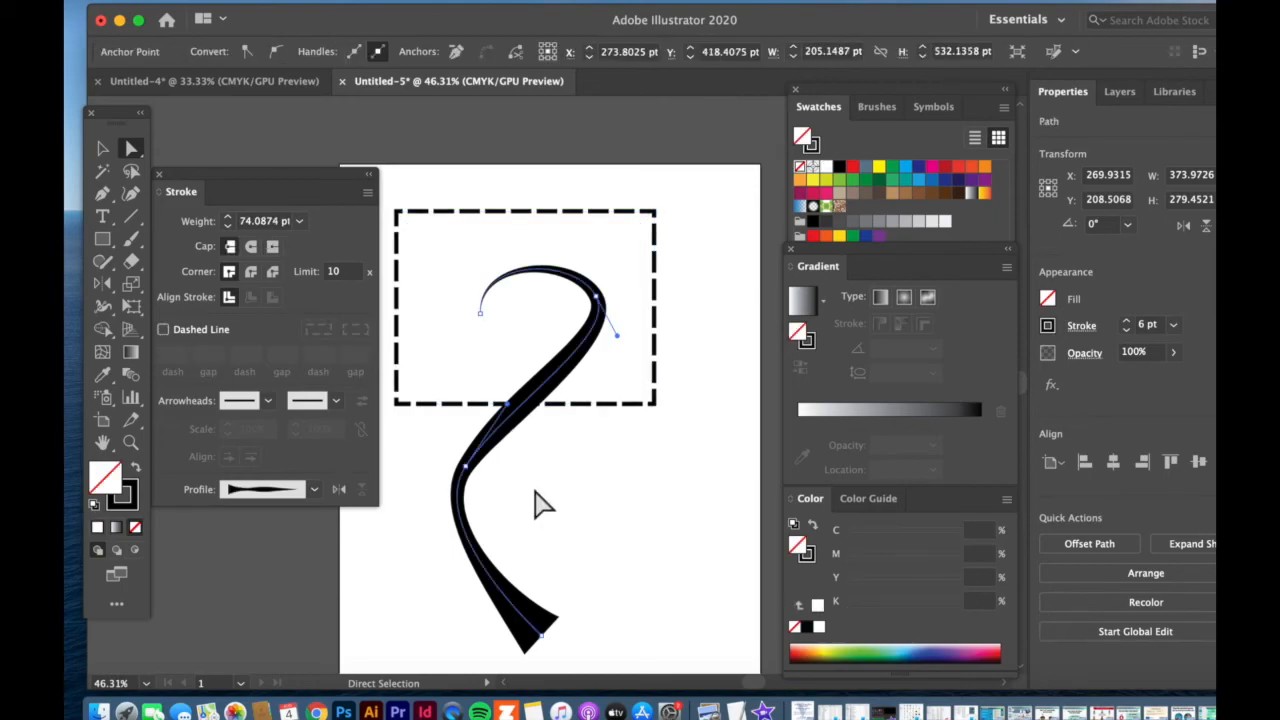
pyautogui.moveTo(509, 418); pyautogui.dragTo(443, 423)
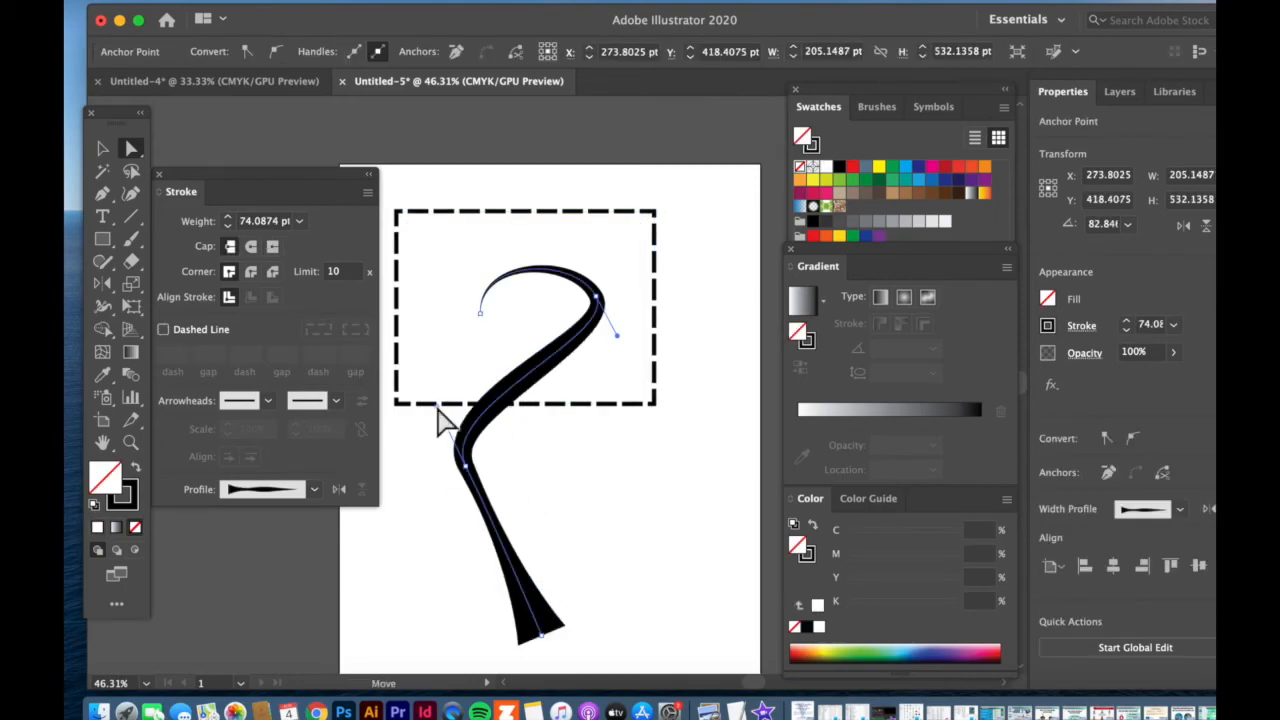
# Widen the wavy path's stroke just above its lower end to about 102 pt with the Width tool
pyautogui.click(103, 308)
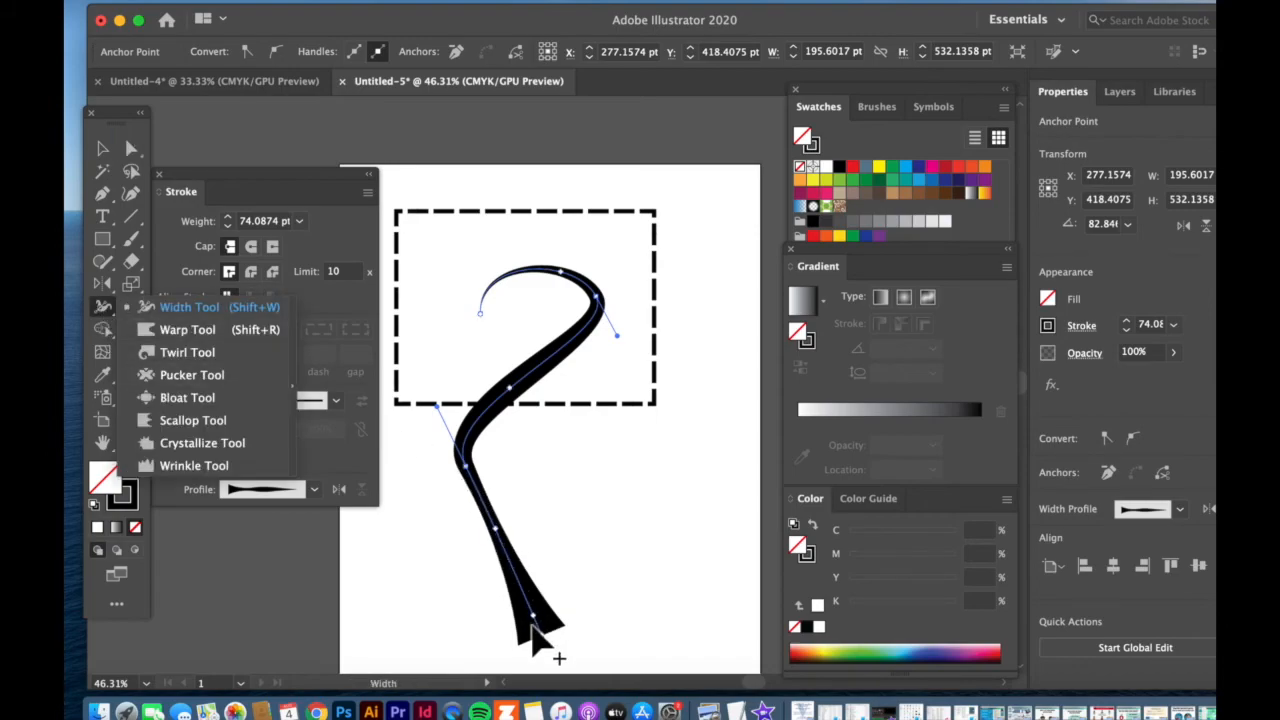
pyautogui.moveTo(532, 606); pyautogui.dragTo(557, 586)
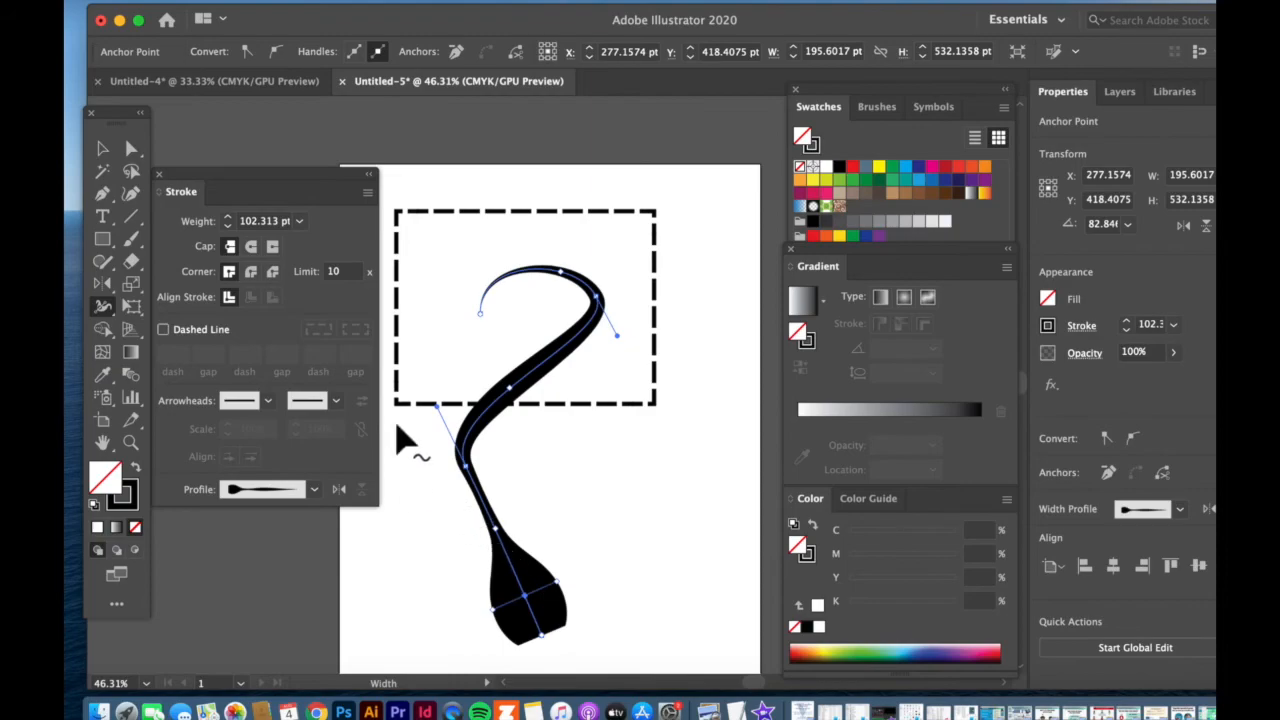
pyautogui.click(102, 148)
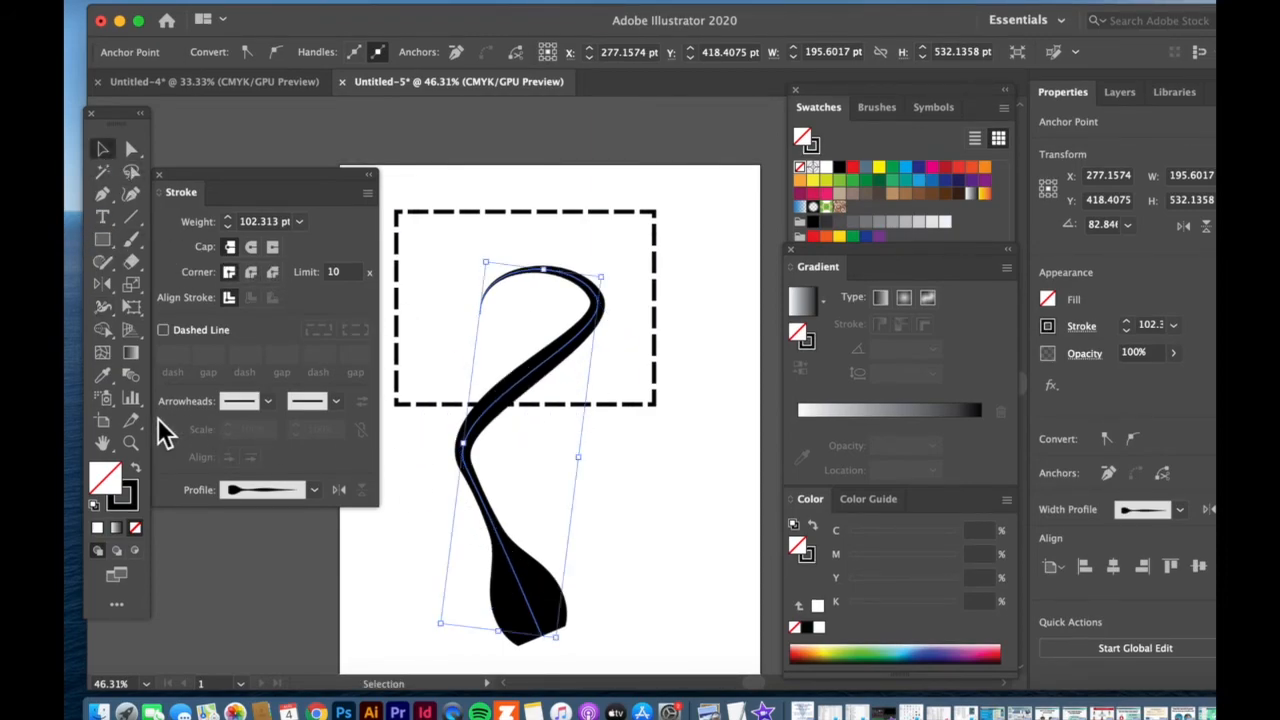
# Set the wavy path's stroke colour to the dark pink A03353 in the Color Picker
pyautogui.doubleClick(126, 498)
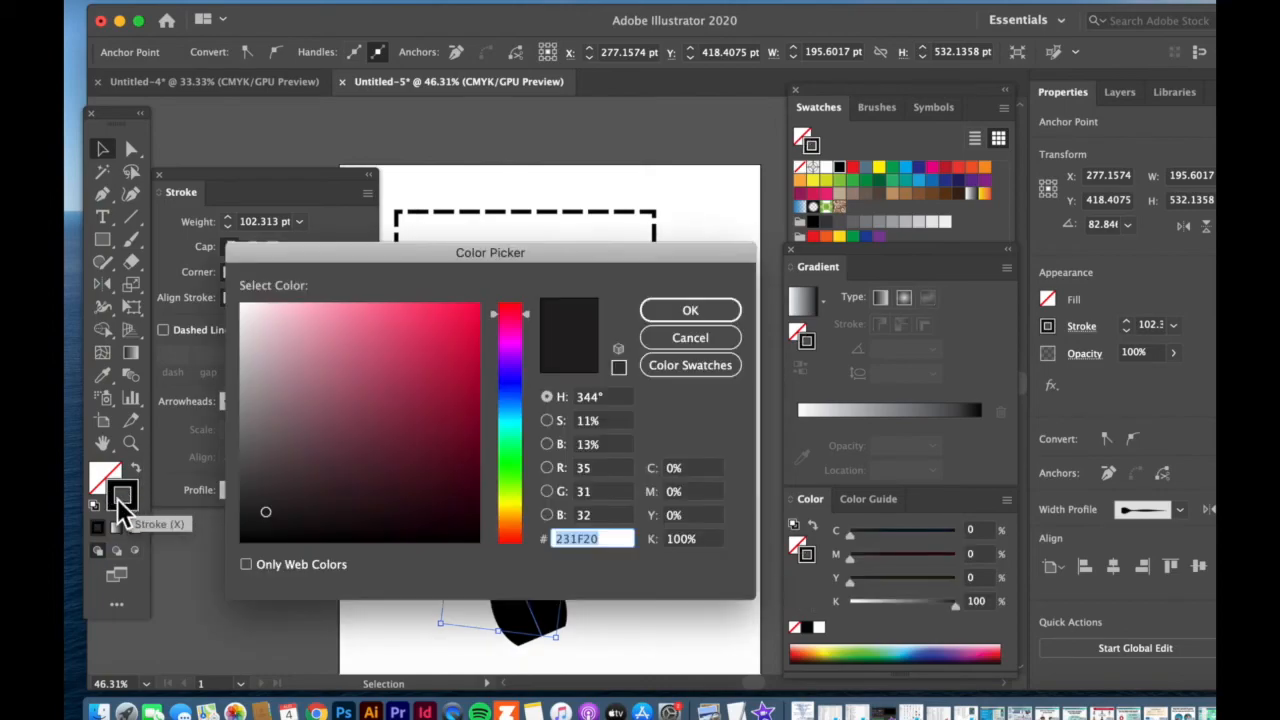
pyautogui.click(405, 389)
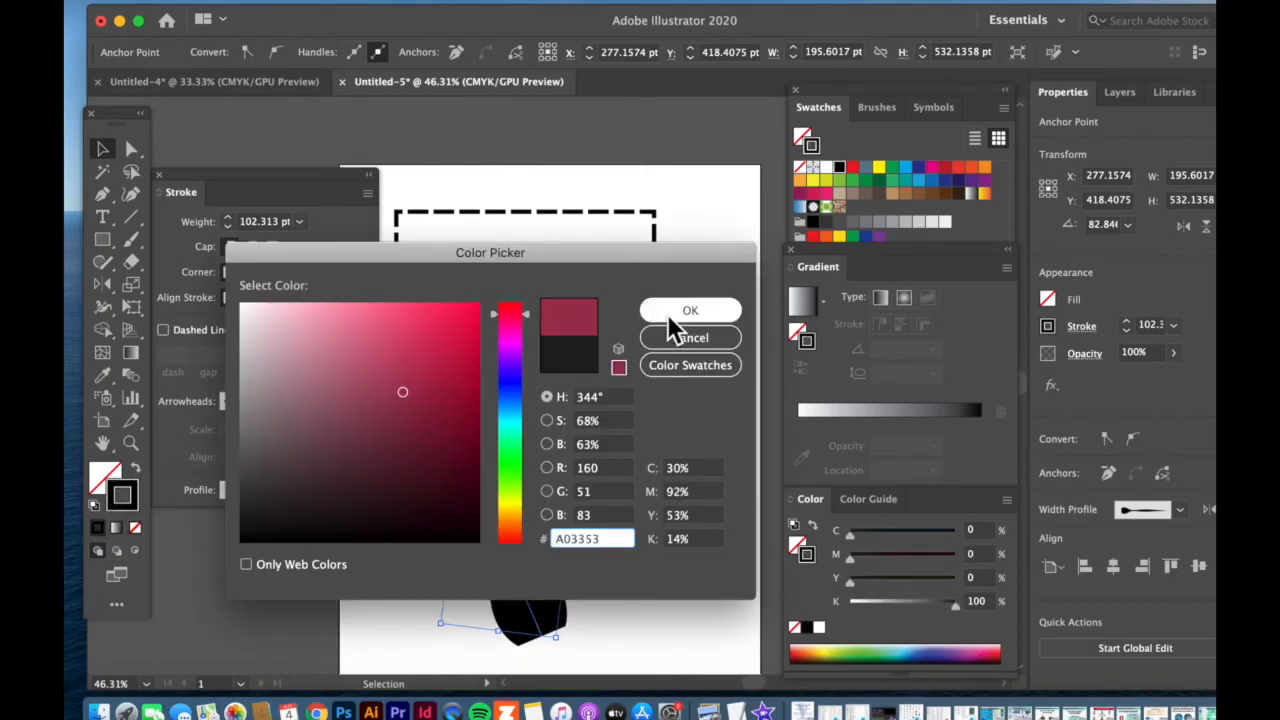
pyautogui.click(667, 314)
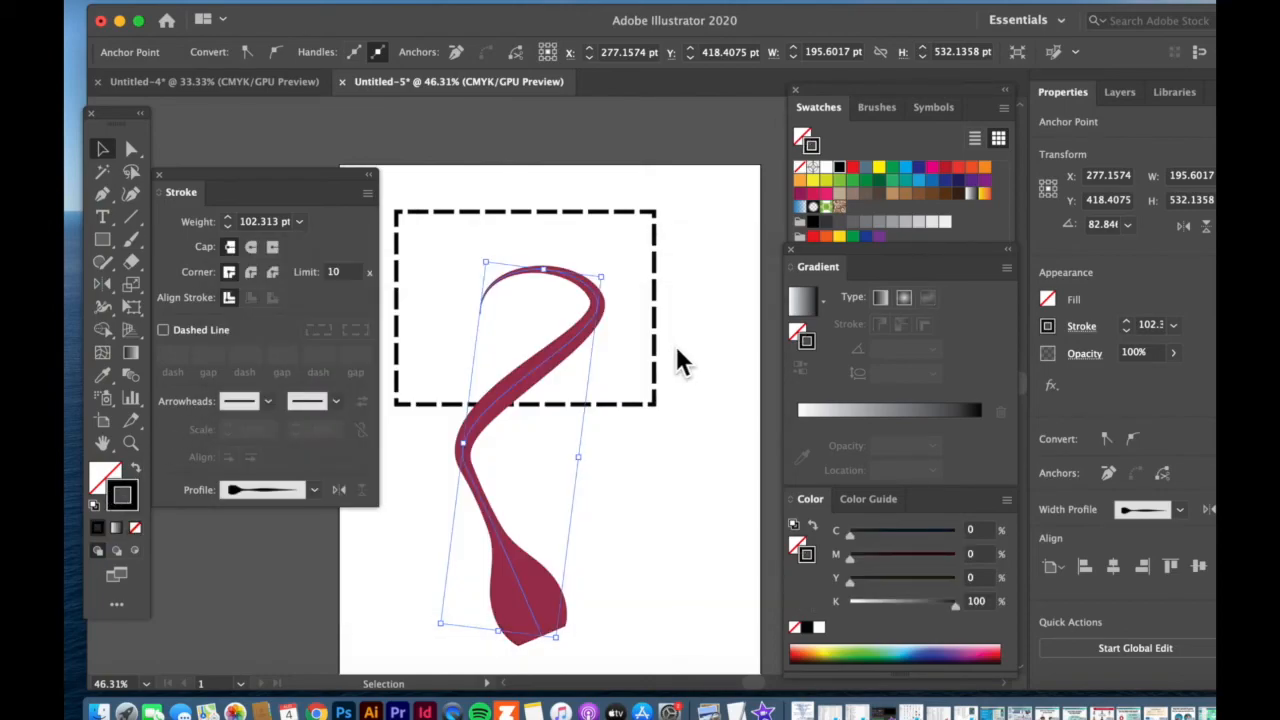
# Change the wavy path's stroke colour to the light blue swatch
pyautogui.click(812, 145)
pyautogui.click(912, 186)
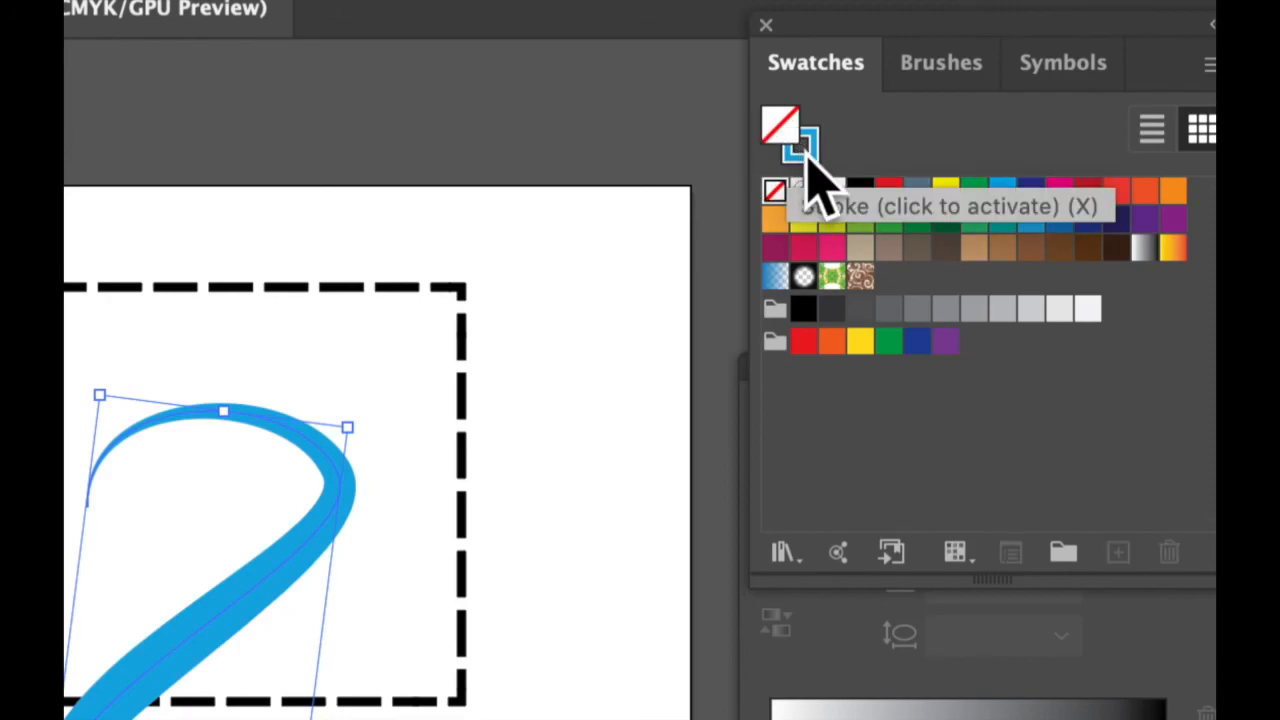
pyautogui.click(800, 143)
# Fill the wavy path with the red swatch and set the fill back to none
pyautogui.click(780, 127)
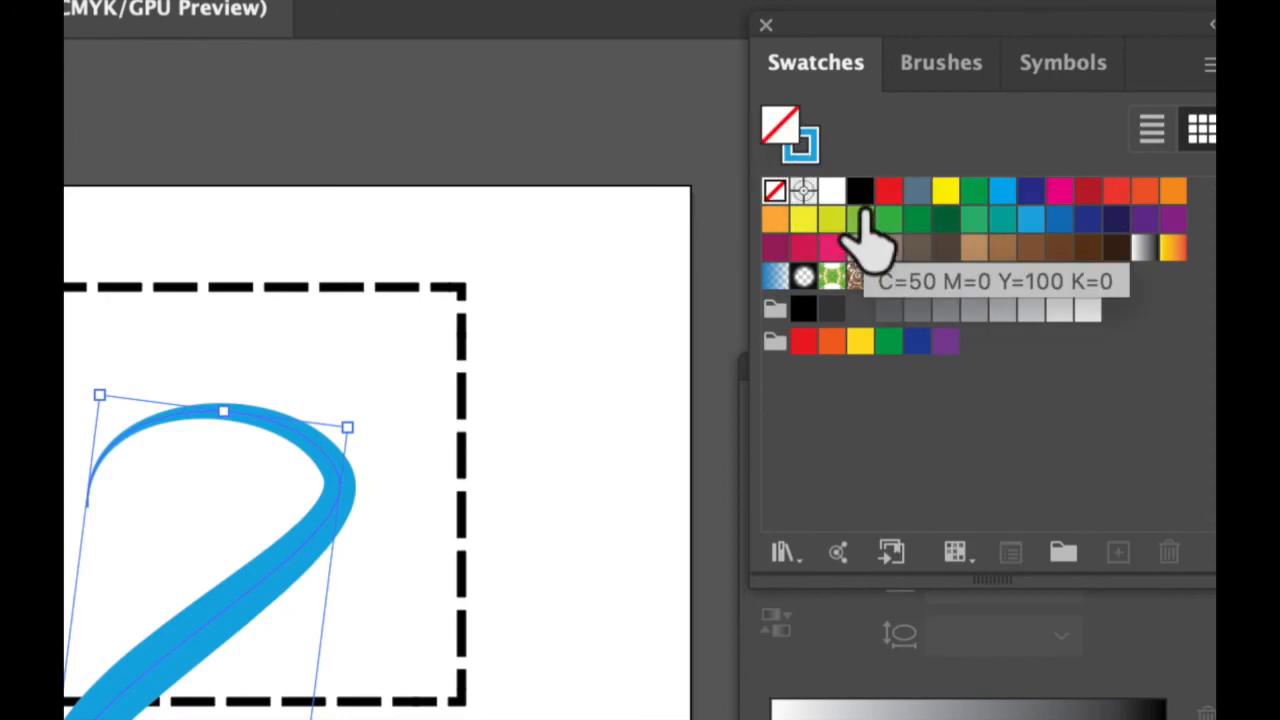
pyautogui.click(886, 191)
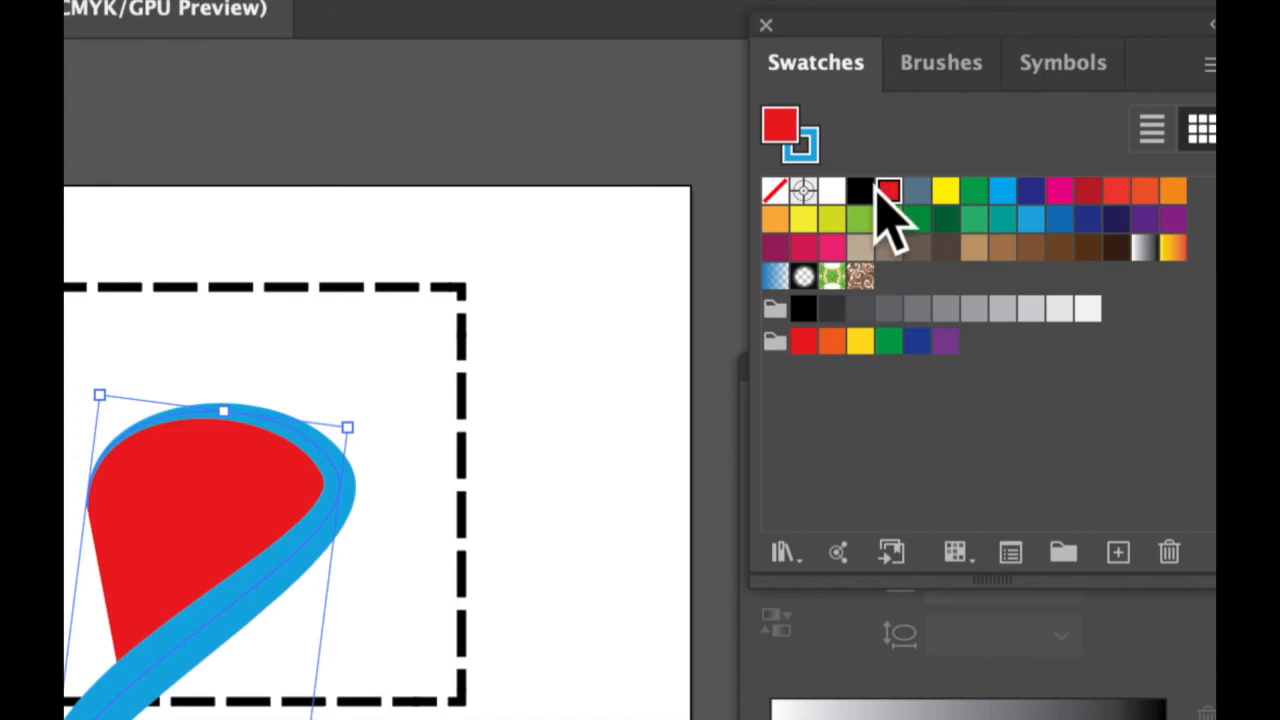
pyautogui.press('/')
# Make the stroke the active colour and choose the grey-brown swatch for the wavy path
pyautogui.click(814, 160)
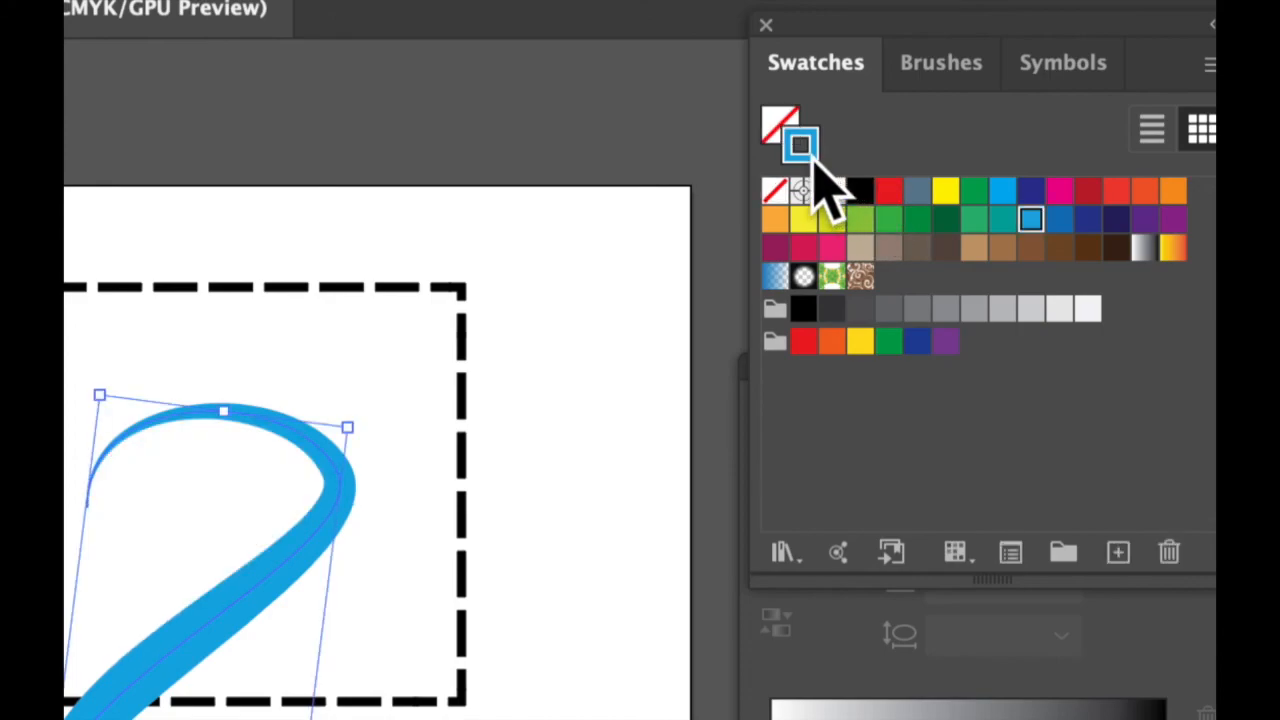
pyautogui.click(888, 248)
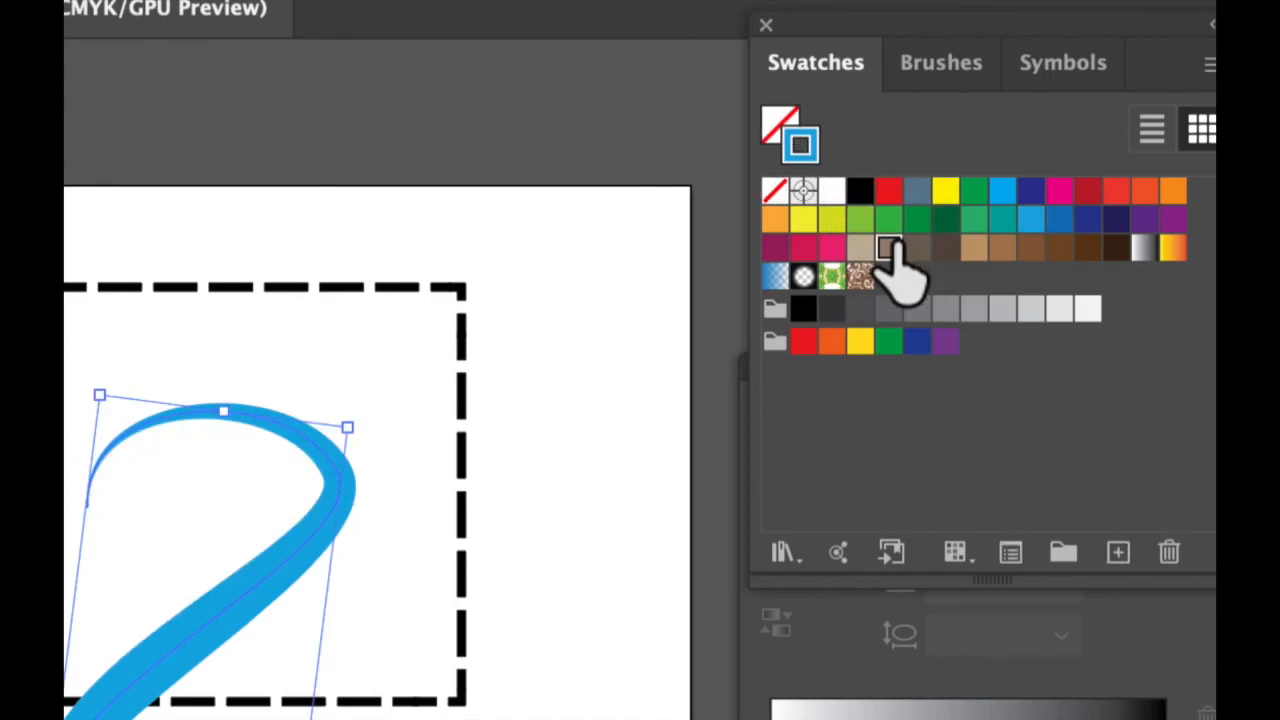